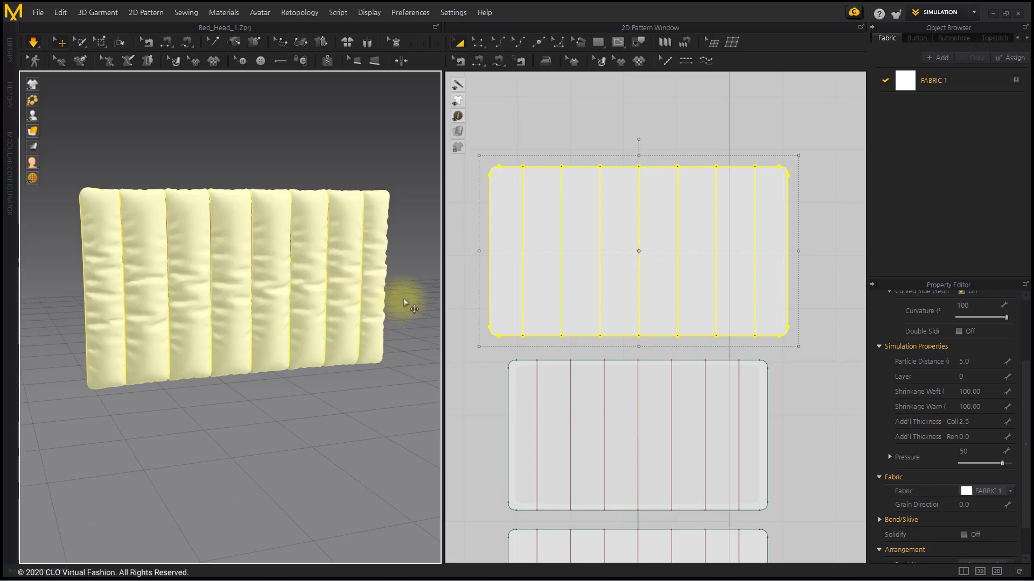
Step: Examine the finished quilted headboard and its padded vertical channels from different angles in the 3D view
left_click(403, 298)
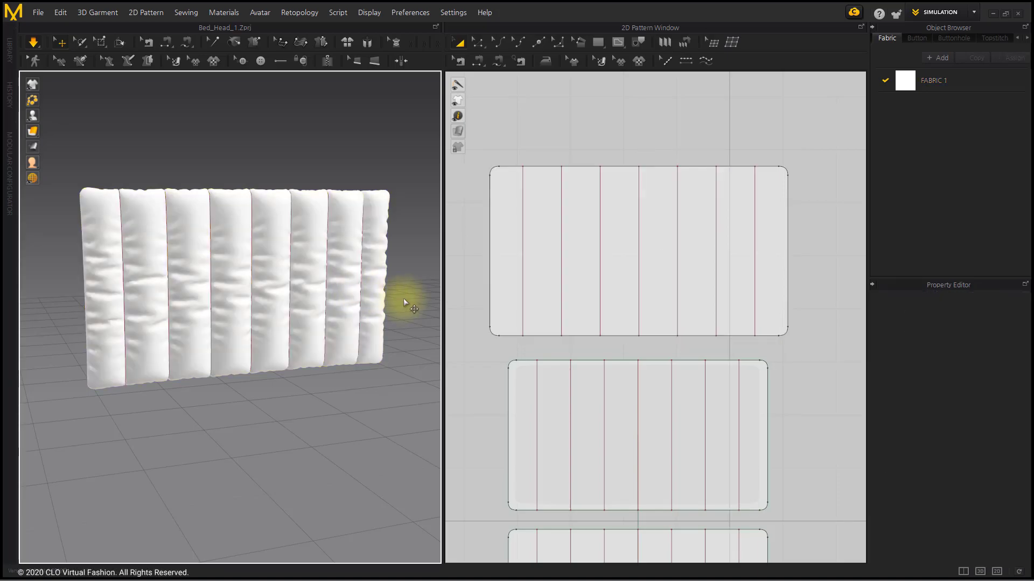
right_click_drag(281, 335, 261, 338)
left_click(318, 322)
middle_click_drag(362, 337, 298, 334)
mouse_move(298, 335)
right_mouse_down()
mouse_move(270, 326)
mouse_move(278, 333)
right_mouse_up()
mouse_move(281, 322)
middle_mouse_down()
mouse_move(295, 307)
mouse_move(293, 316)
middle_mouse_up()
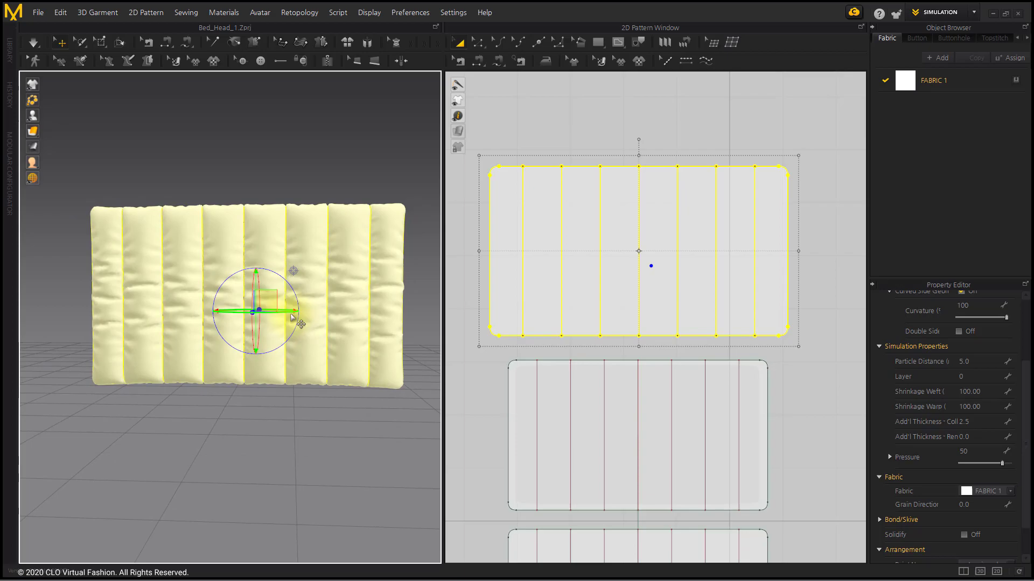
right_click_drag(294, 315, 291, 316)
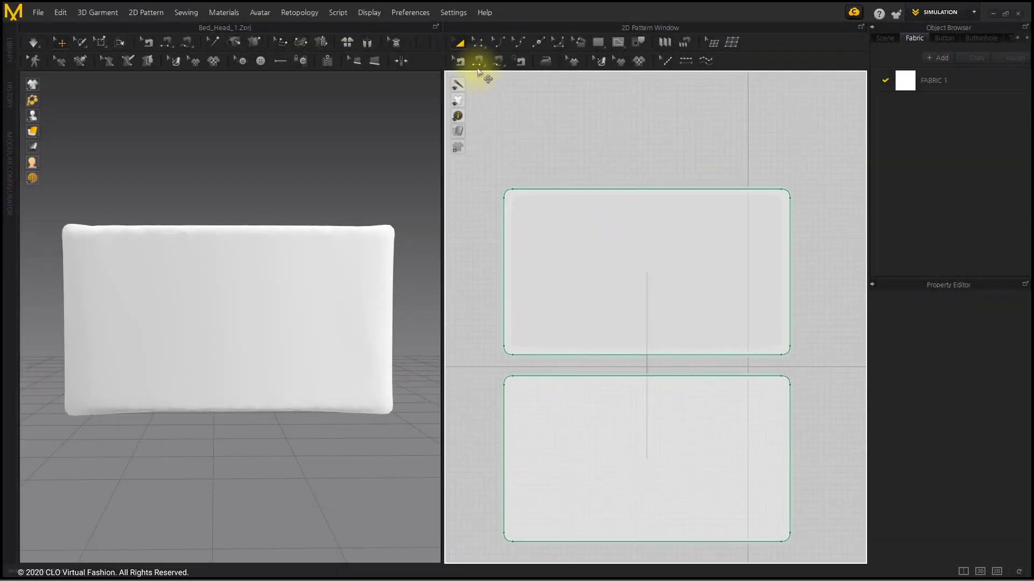
Step: Create seven evenly spaced internal lines between the upper pattern's two straight side edges using Offset as Internal Line along Curve
left_click(478, 43)
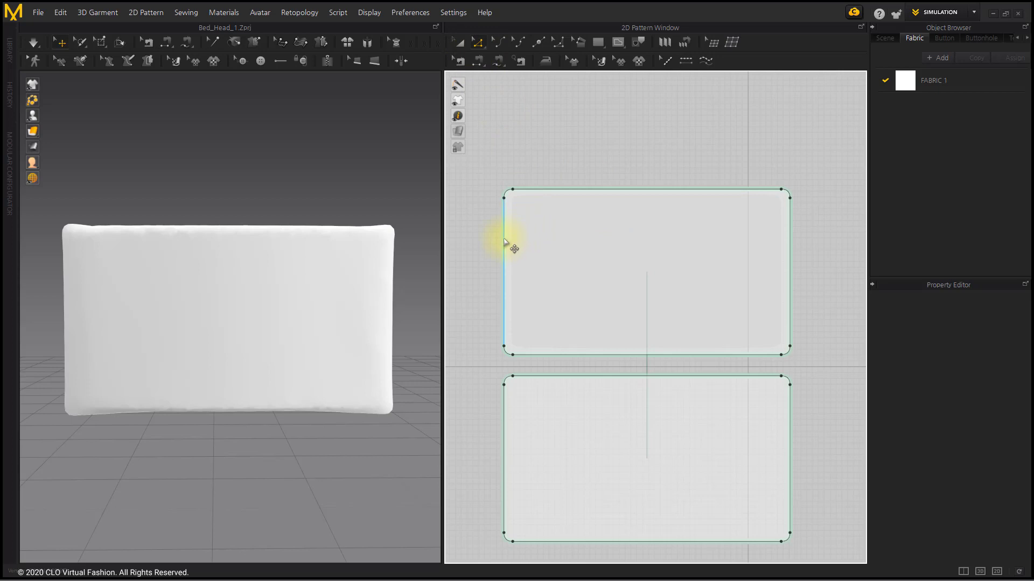
left_click(505, 243)
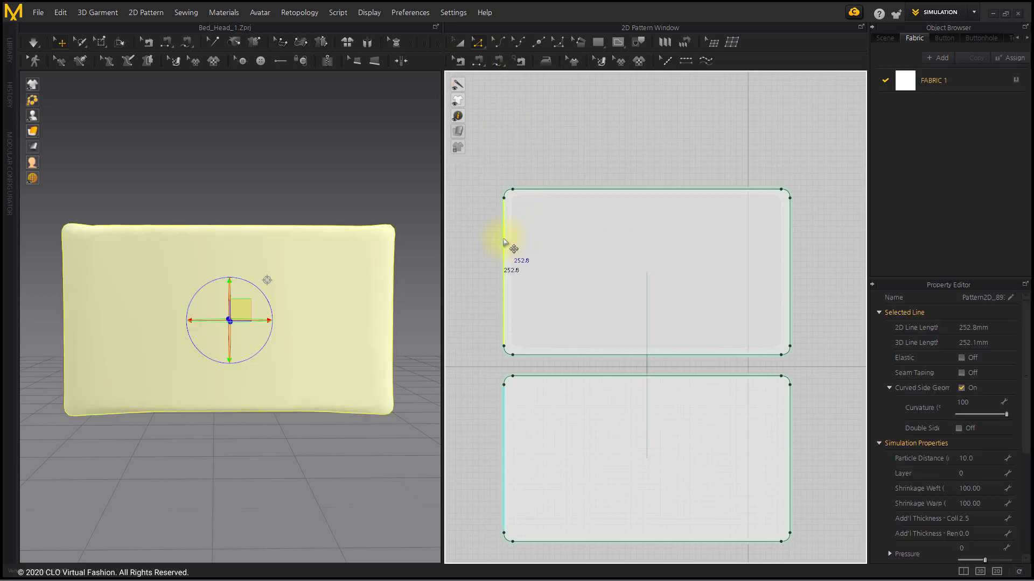
left_click(790, 261, "shift")
right_click(790, 260)
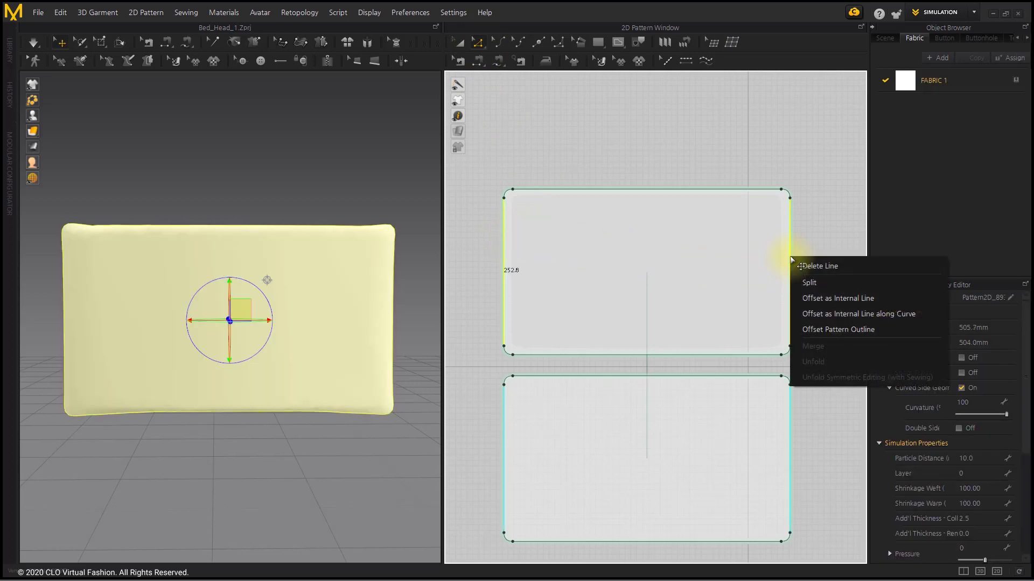
left_click(832, 315)
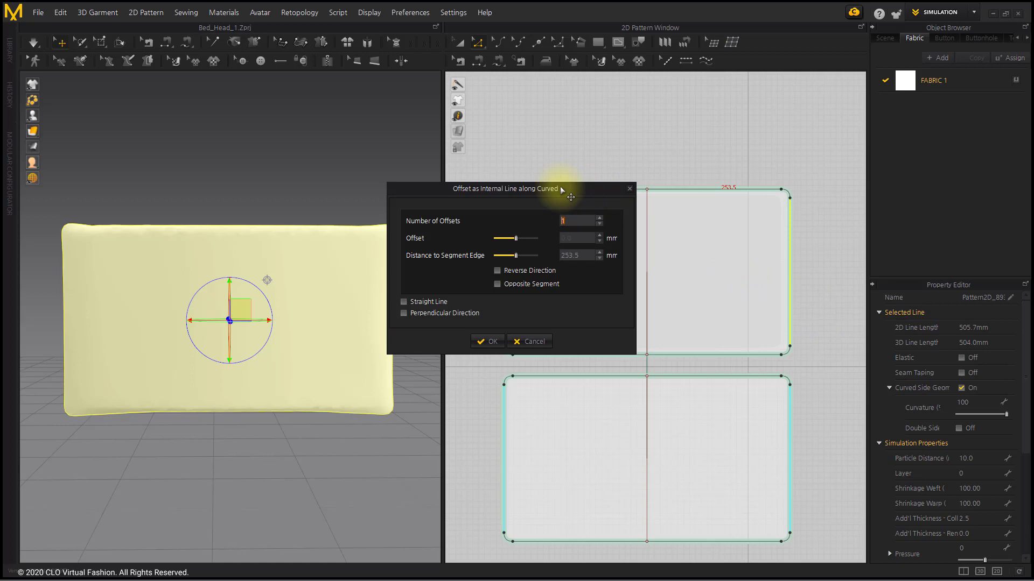
left_click_drag(561, 190, 373, 86)
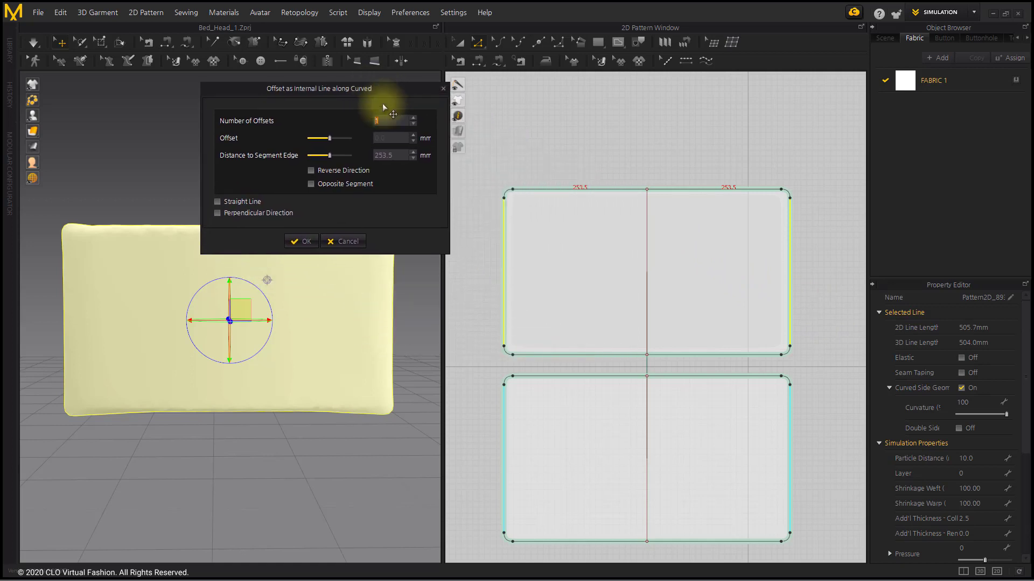
type("7")
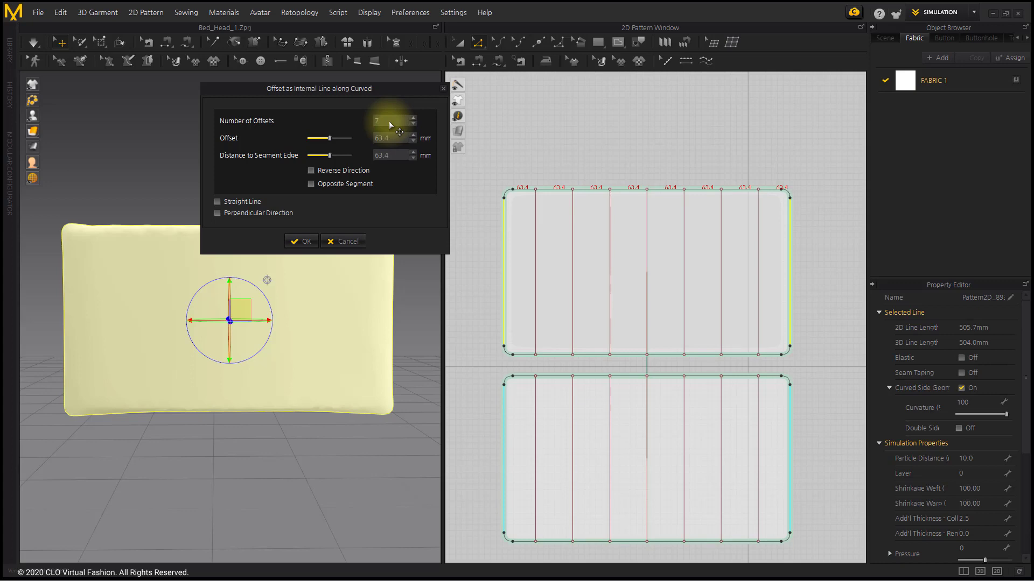
left_click(300, 241)
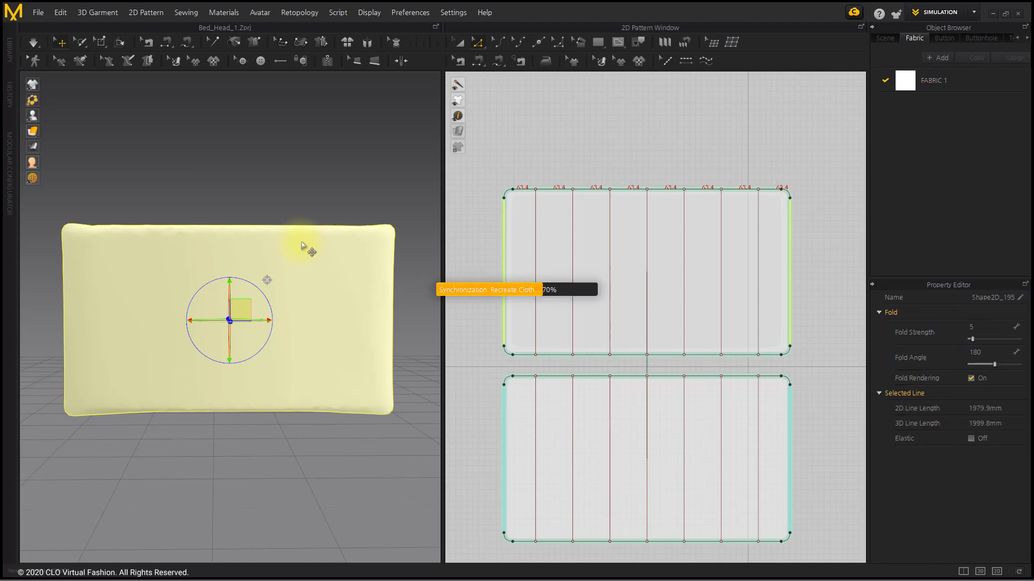
left_click(507, 152)
Step: Make a Layer Clone (Over) of the upper panel with its internal lines and place the copy directly above it in 2D
left_click(463, 47)
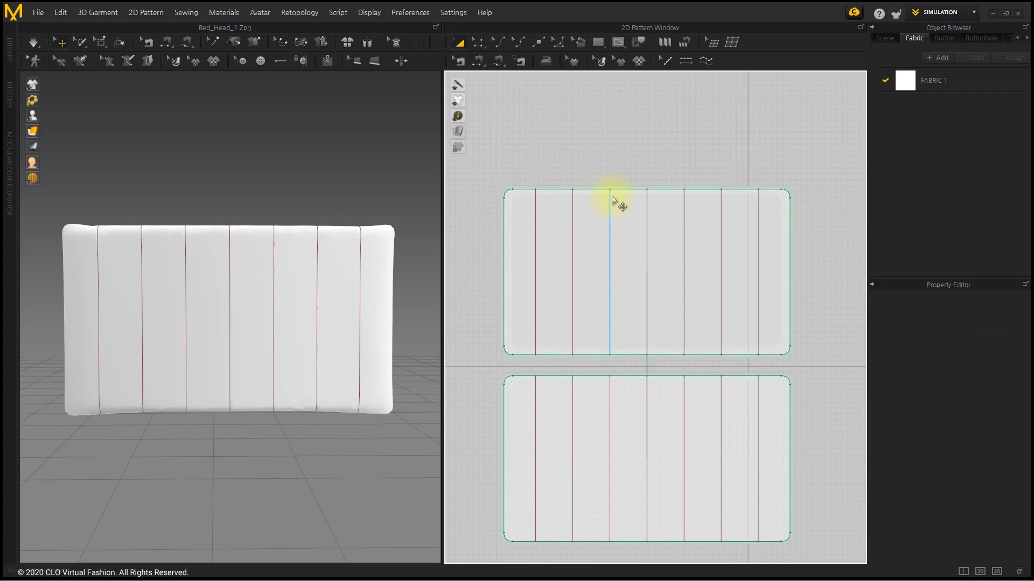
scroll(612, 215, "down", 1)
middle_click_drag(612, 215, 618, 266)
scroll(635, 271, "up", 1)
left_click(635, 270)
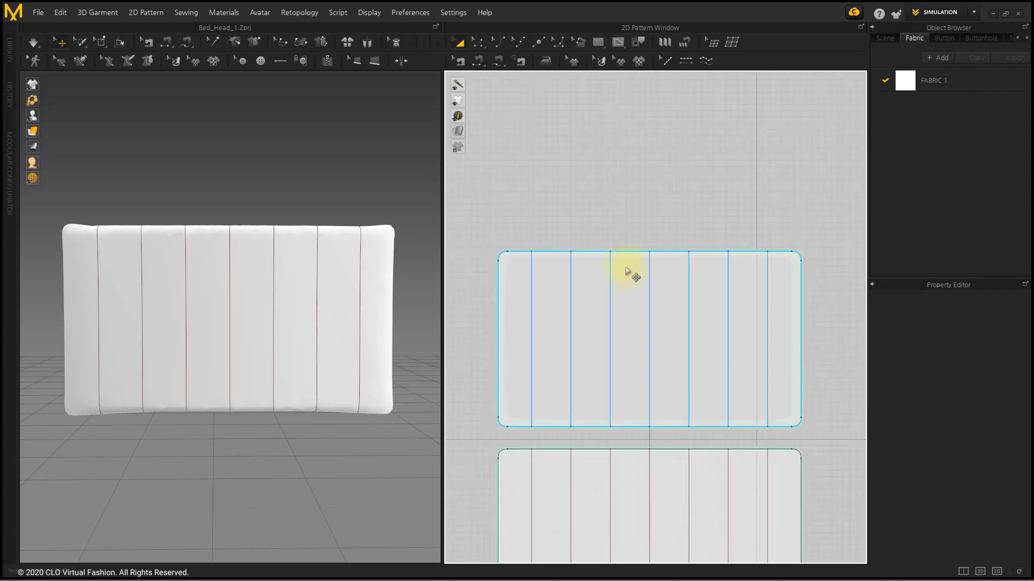
right_click(625, 268)
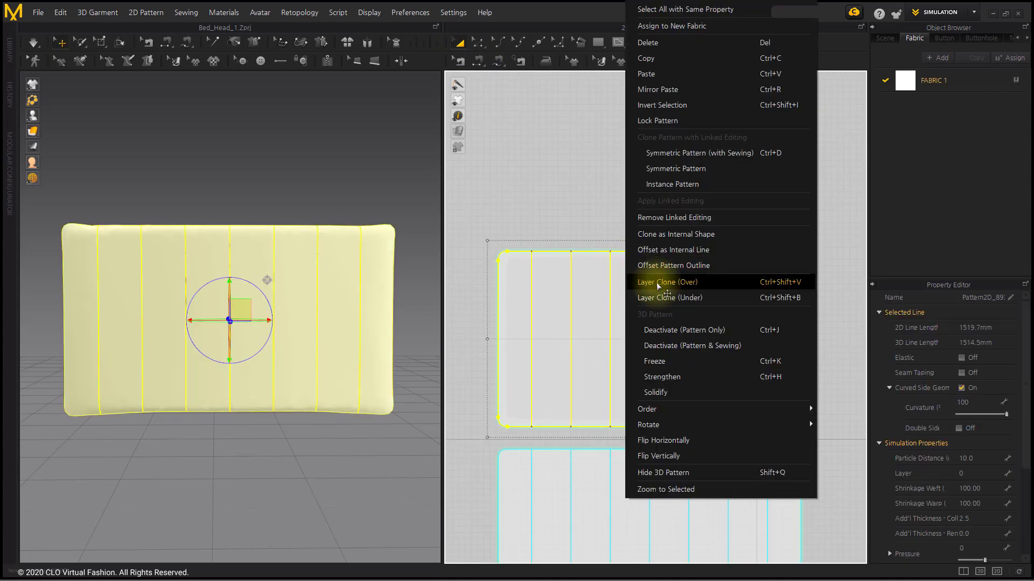
left_click(710, 282)
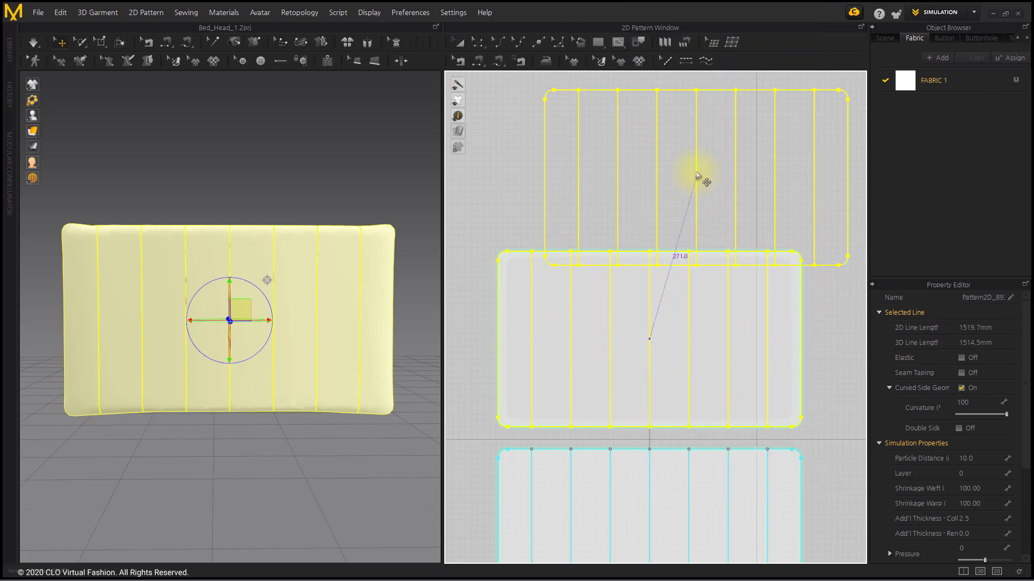
left_click(669, 138)
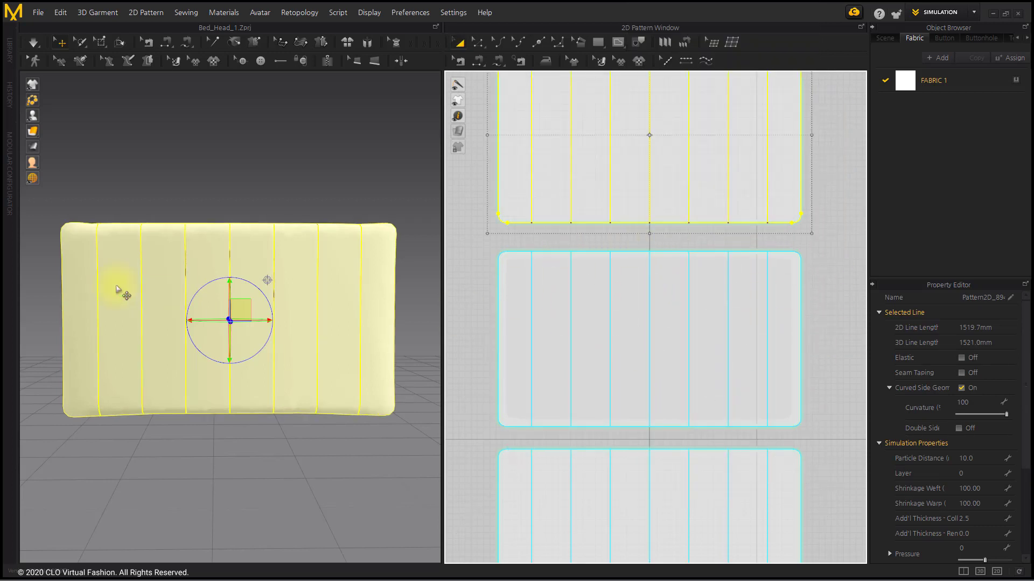
Step: Check the cloned layer's sewing in 3D and remove linked editing from the cloned pattern
right_click_drag(119, 291, 264, 328)
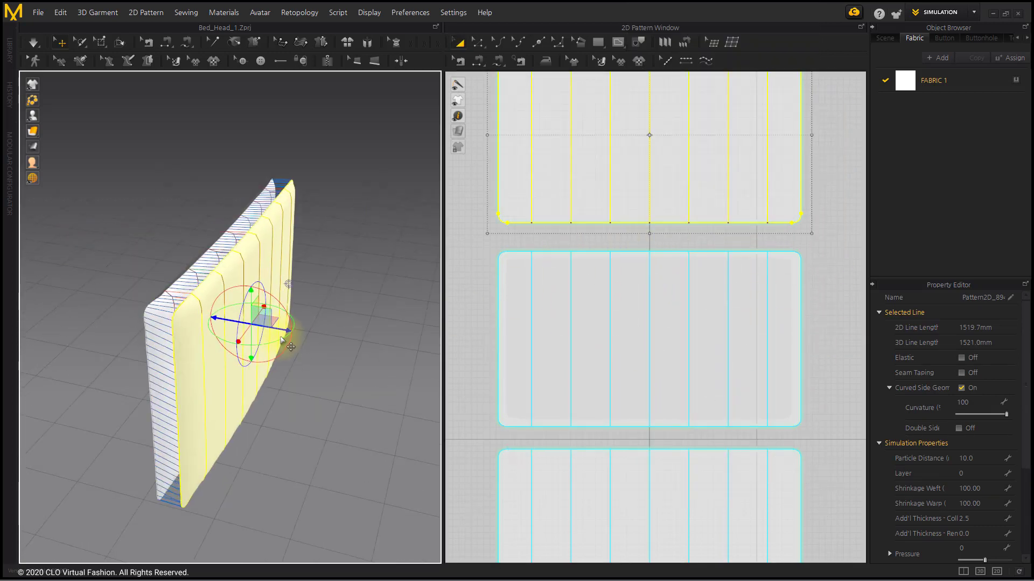
scroll(280, 338, "down", 2)
middle_click_drag(288, 327, 299, 302)
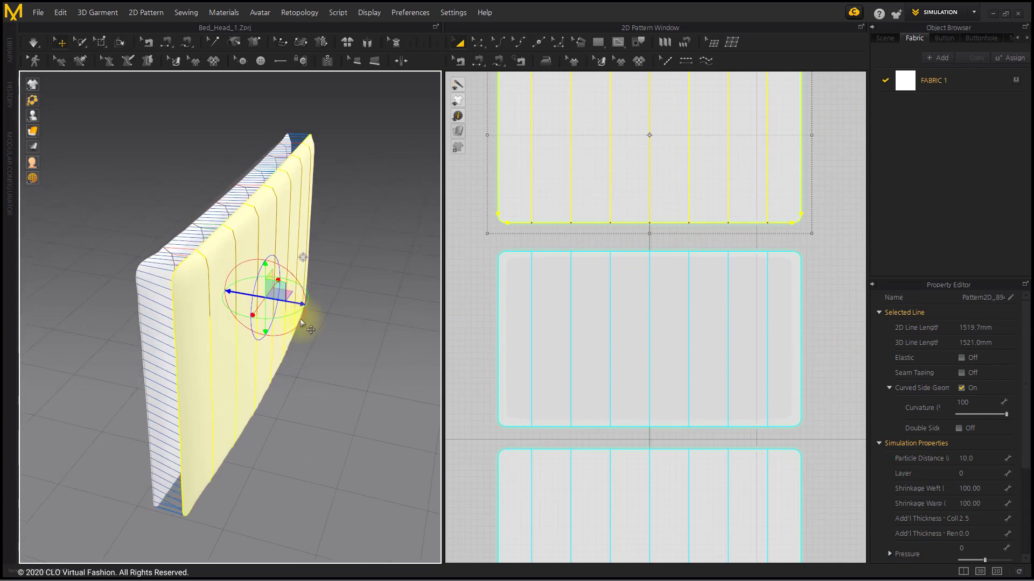
right_click_drag(304, 318, 309, 331)
middle_click_drag(664, 216, 665, 376)
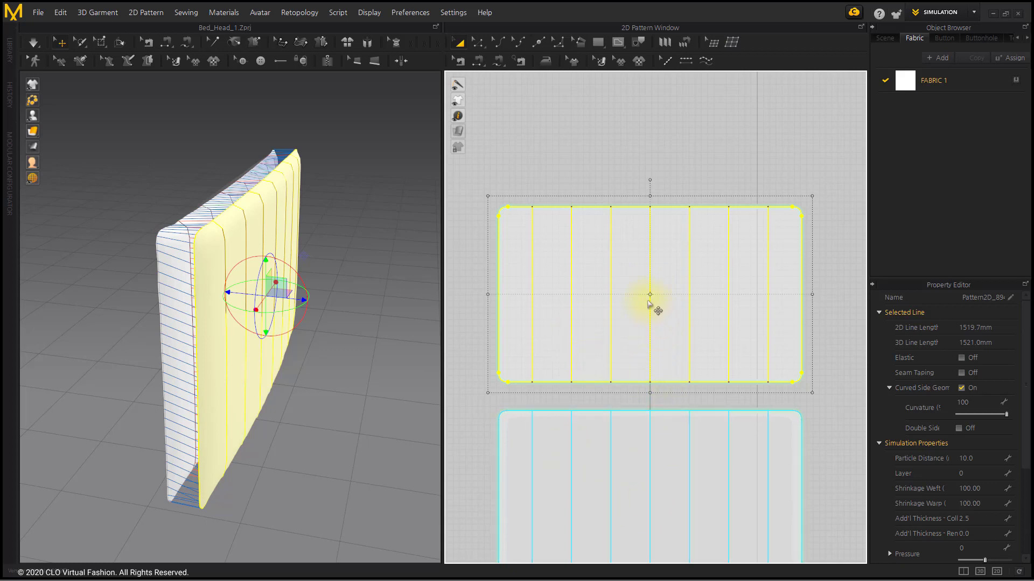
right_click(636, 284)
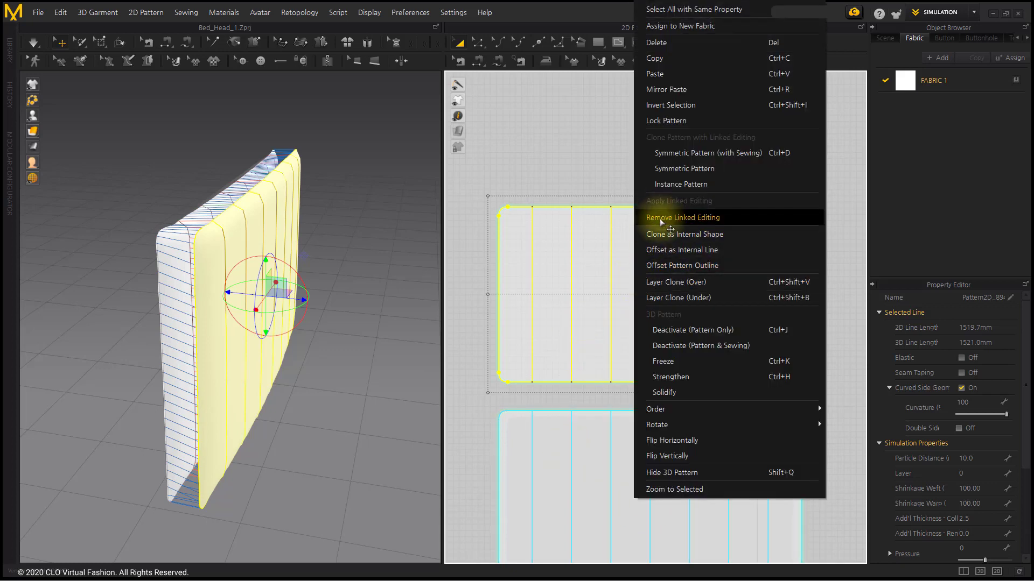
left_click(754, 219)
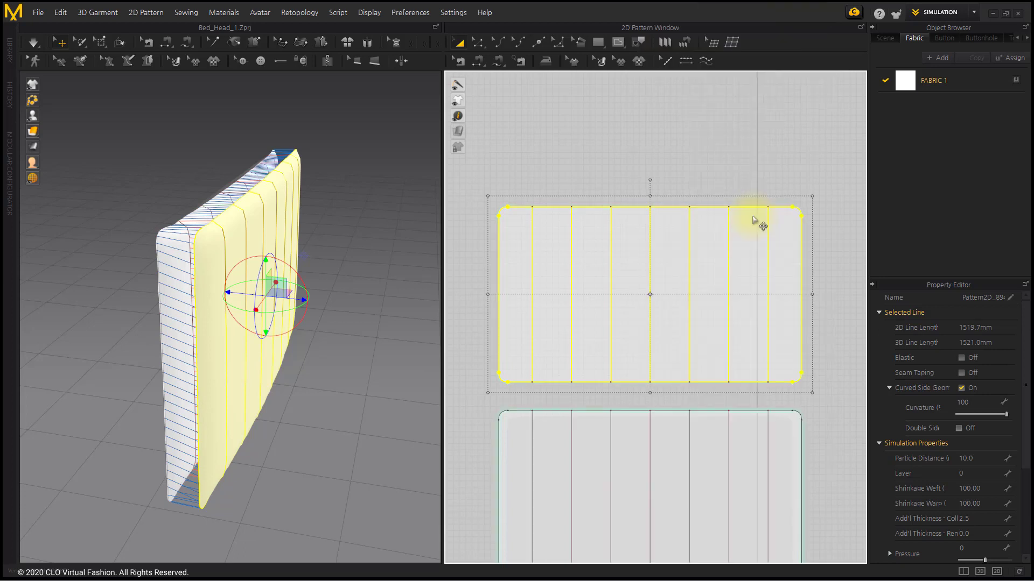
left_click(649, 141)
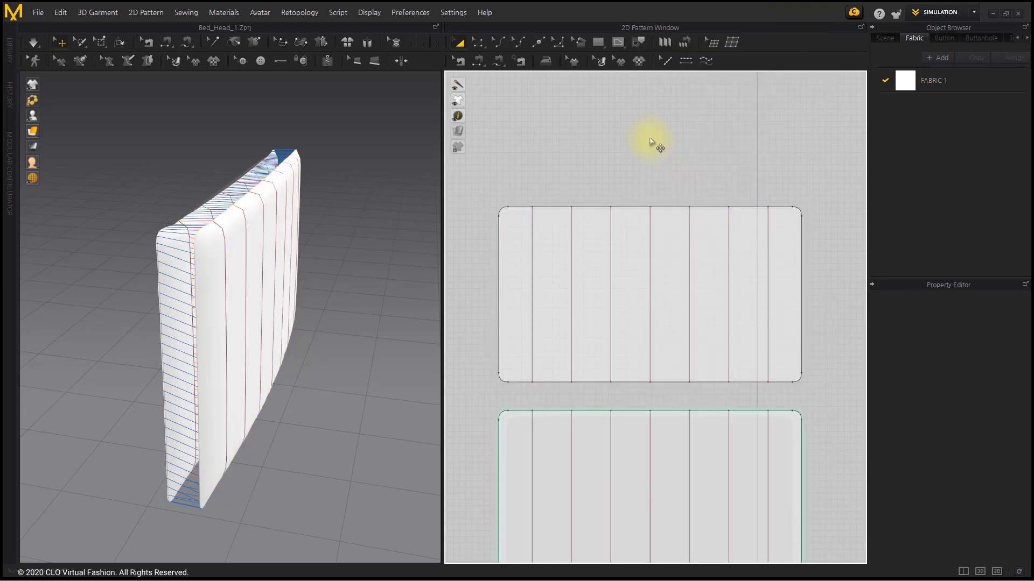
Step: Freeze the two original headboard patterns below the cloned layer
middle_click_drag(628, 405, 635, 145)
left_click_drag(483, 126, 843, 546)
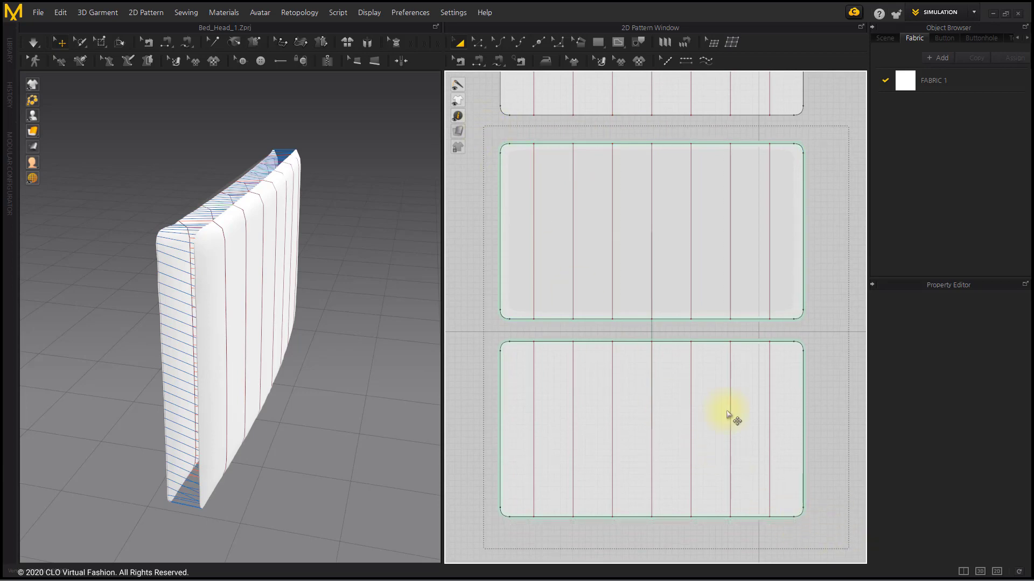
right_click(624, 191)
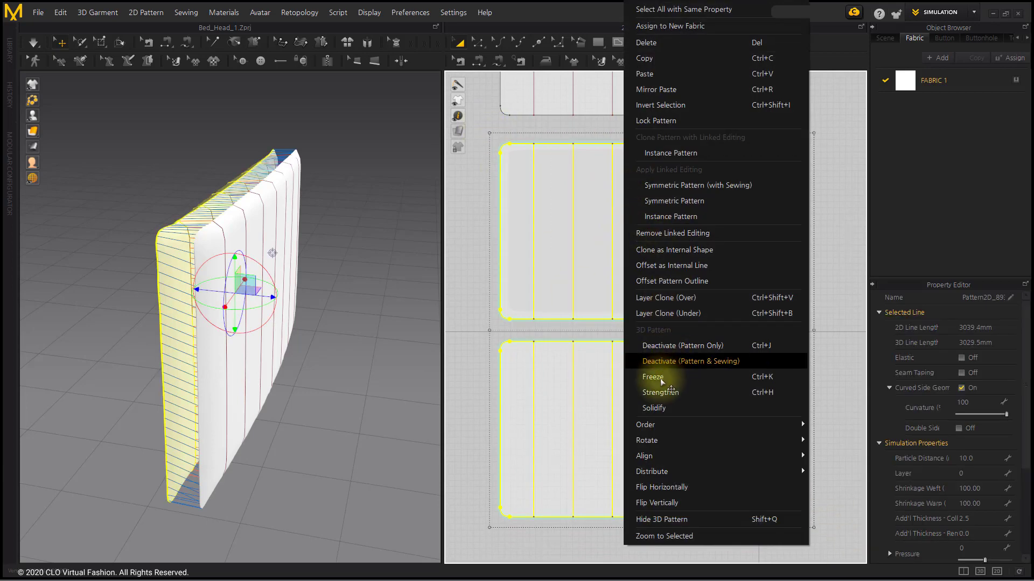
left_click(703, 377)
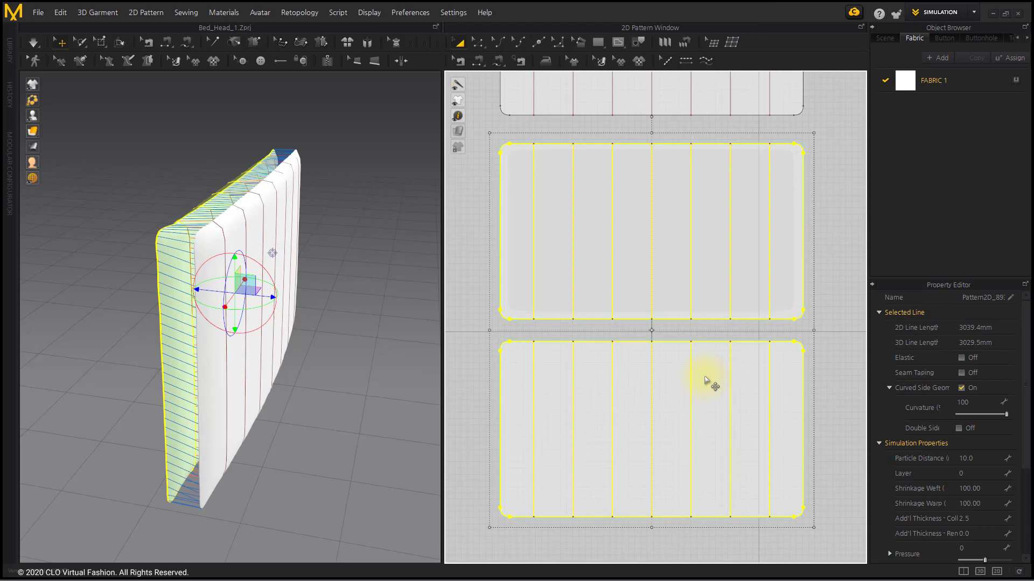
left_click(842, 334)
Step: Simulate the garment to pull the cloned layer onto the frozen panels, then stop the simulation
middle_click_drag(683, 103, 678, 356)
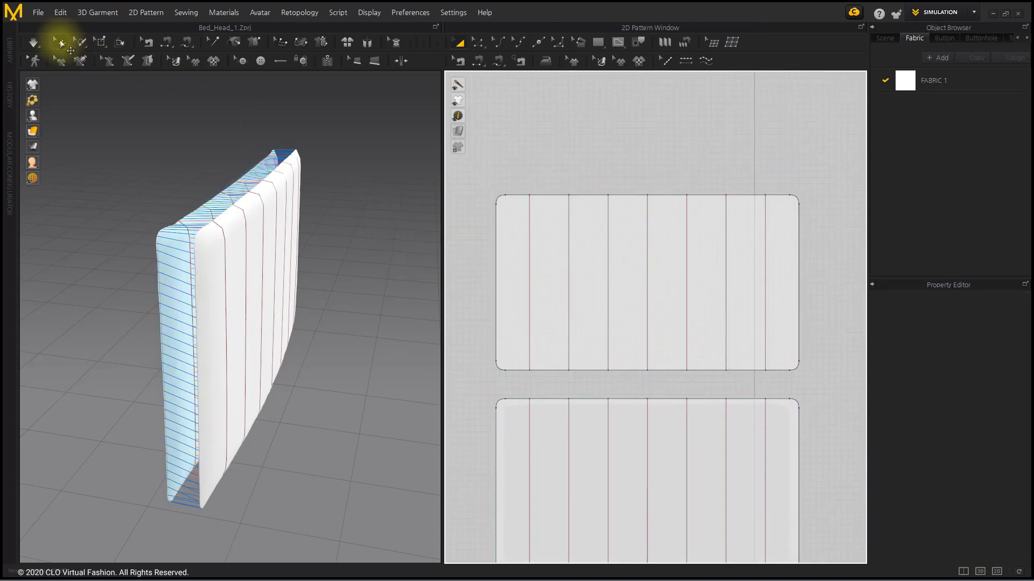
left_click(32, 43)
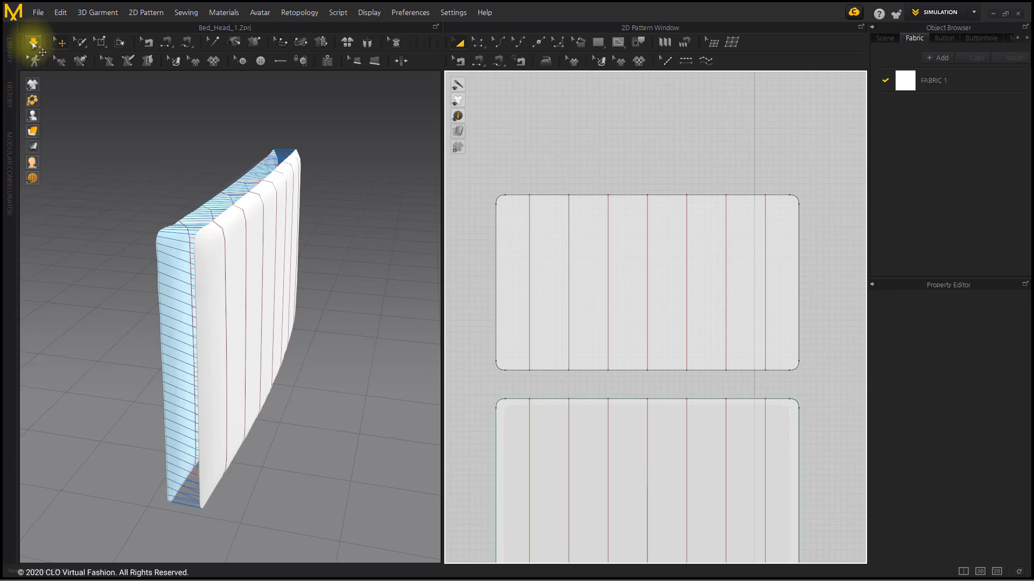
left_click(33, 43)
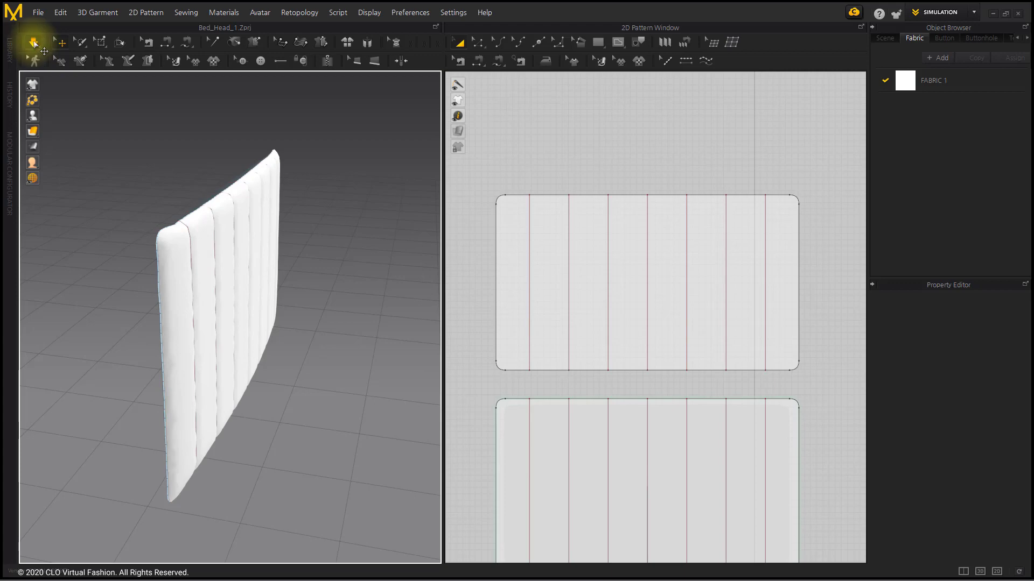
Step: Widen the cloned pattern slightly by extending its right side outward, and run the simulation briefly to add fullness
left_click(698, 249)
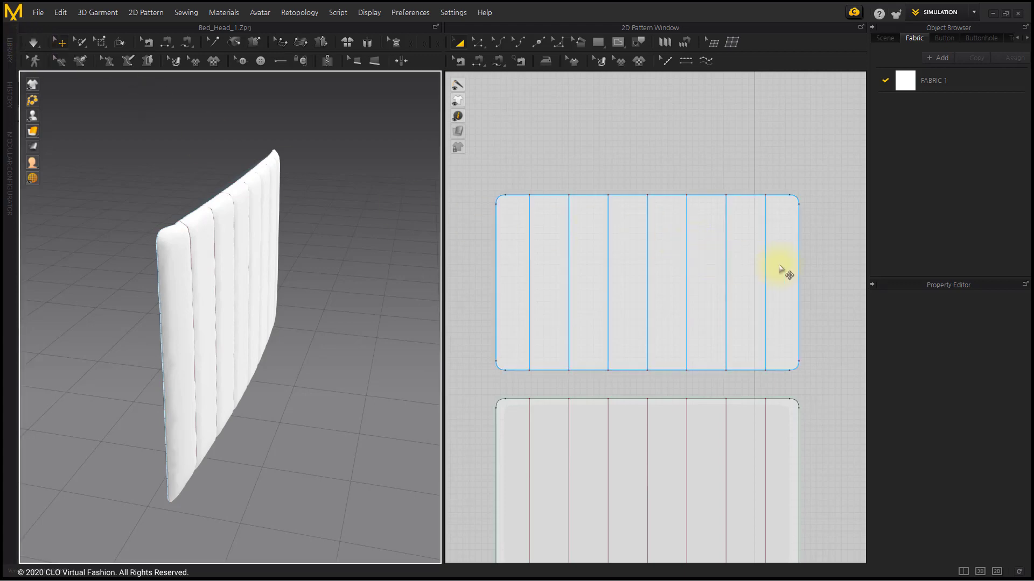
left_click(781, 269)
left_click_drag(808, 283, 826, 283)
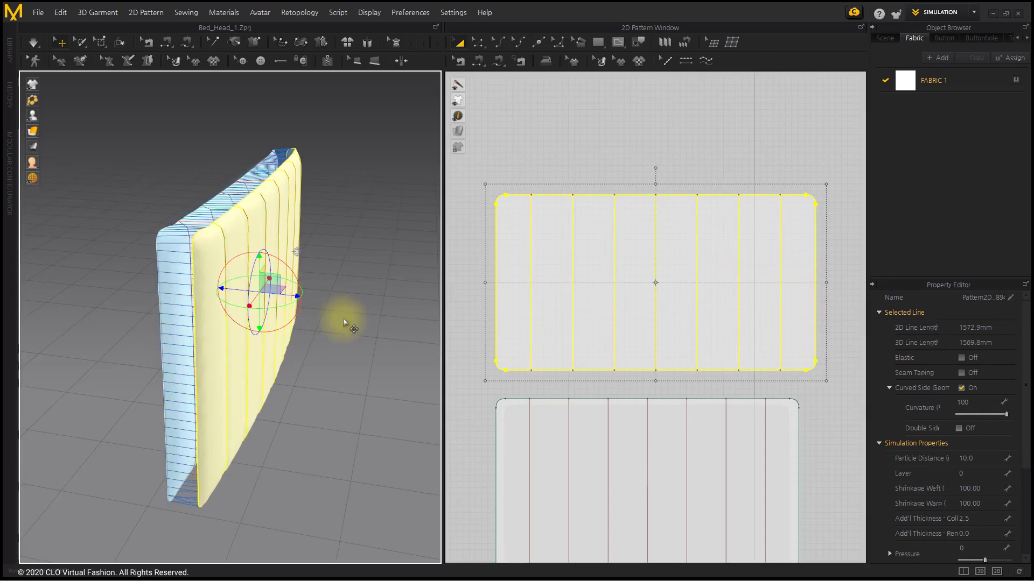
key("space")
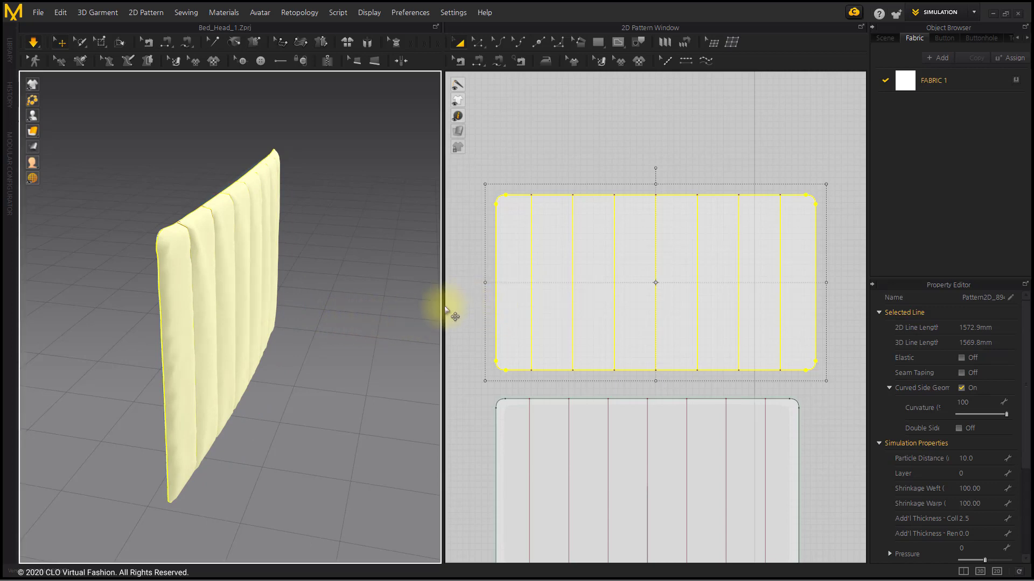
key("space")
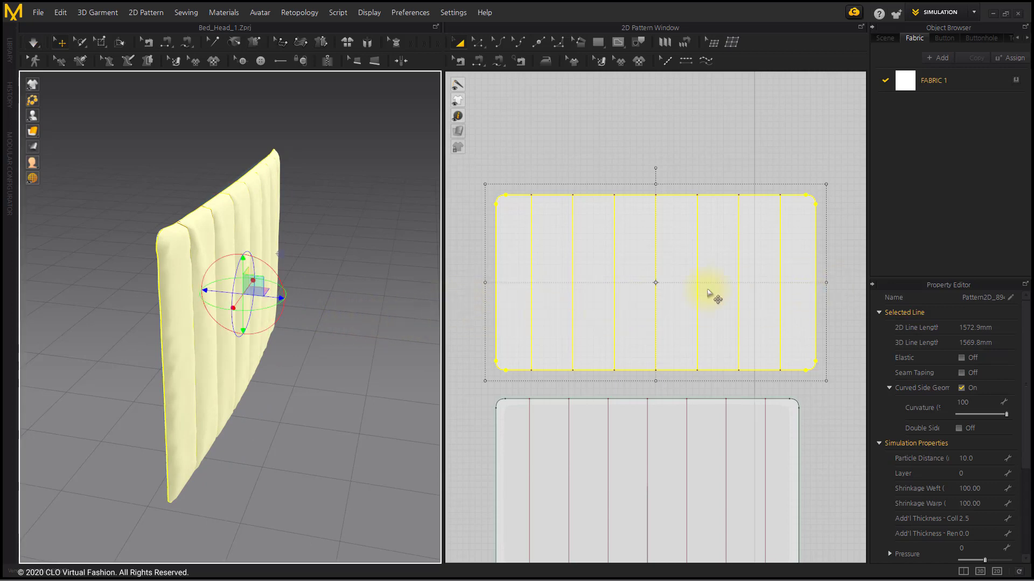
Step: Widen the cloned pattern further by extending its left side outward, and restart the simulation
left_click_drag(490, 287, 467, 291)
left_click_drag(273, 305, 292, 314)
key("space")
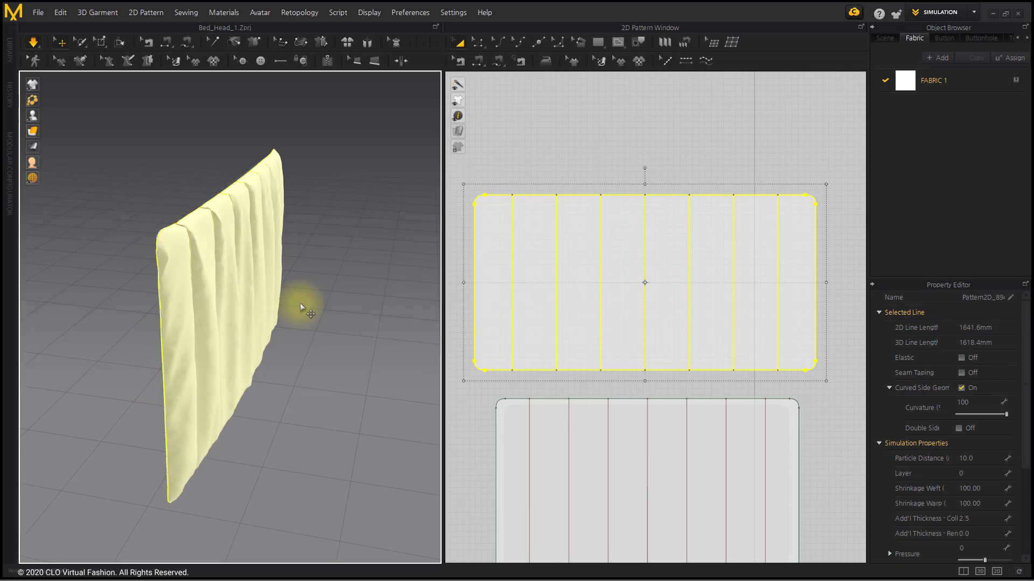
Step: Set the cloned pattern's pressure to 10 while the simulation runs to inflate the channels
left_click(488, 174)
left_click(530, 216)
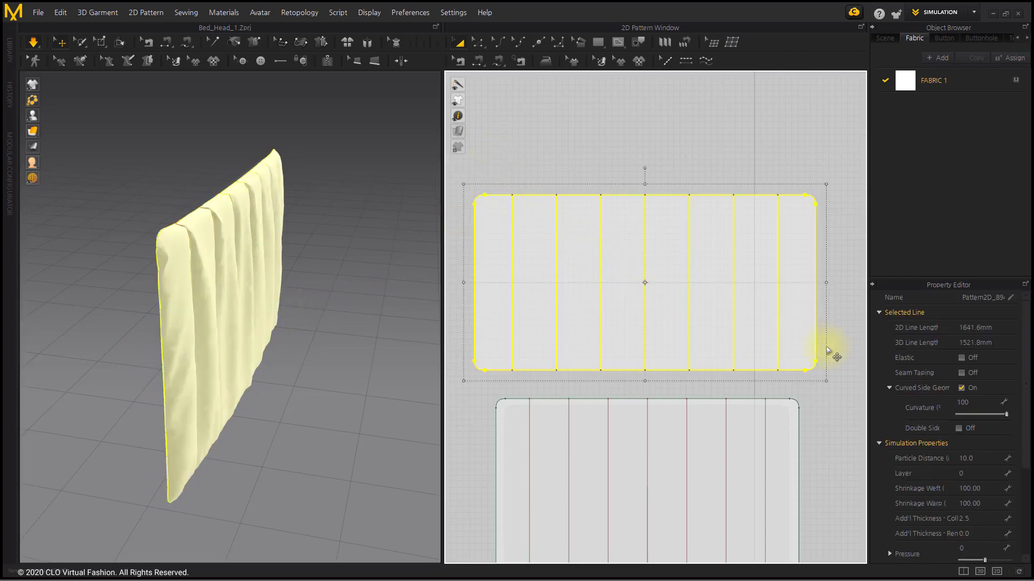
scroll(969, 455, "down", 3)
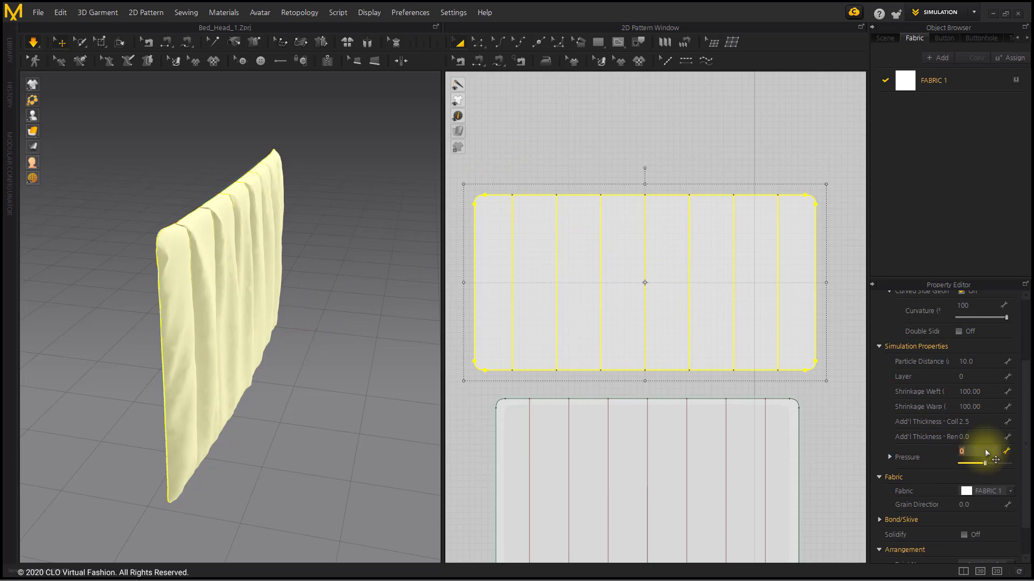
type("10")
key("Return")
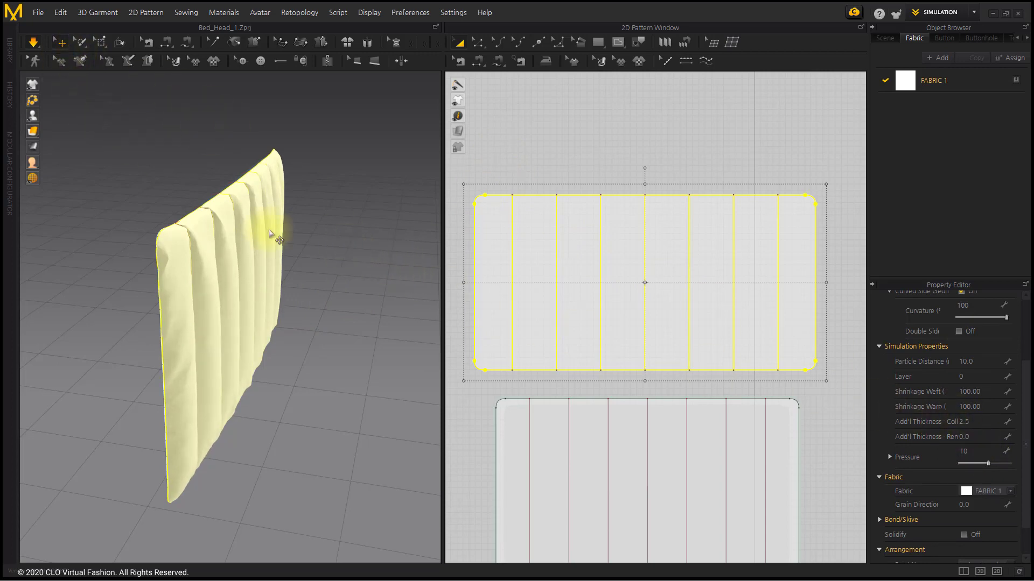
Step: Set the cloned pattern's pressure to 50 while the simulation runs
right_click_drag(271, 234, 238, 224)
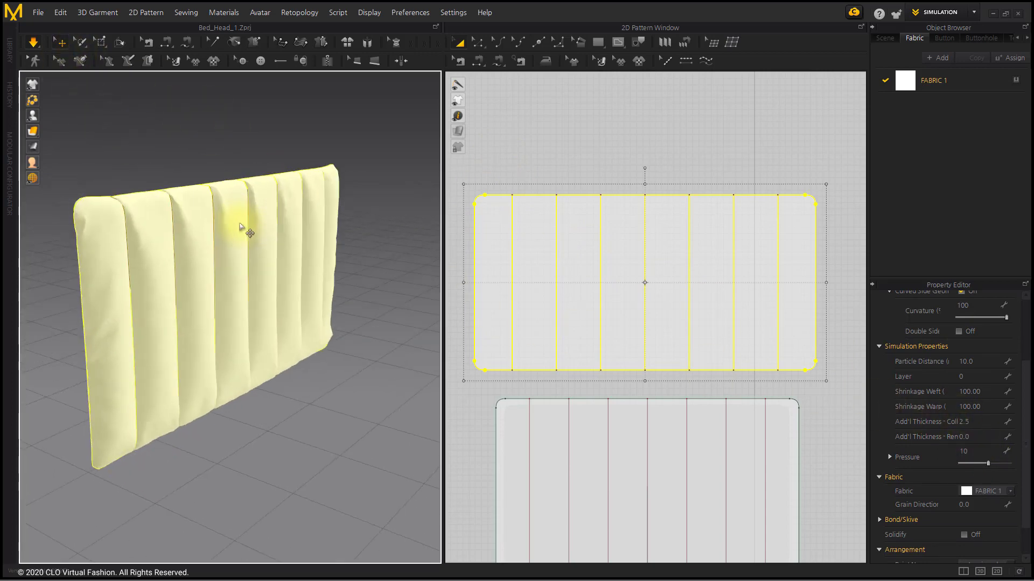
left_click(986, 451)
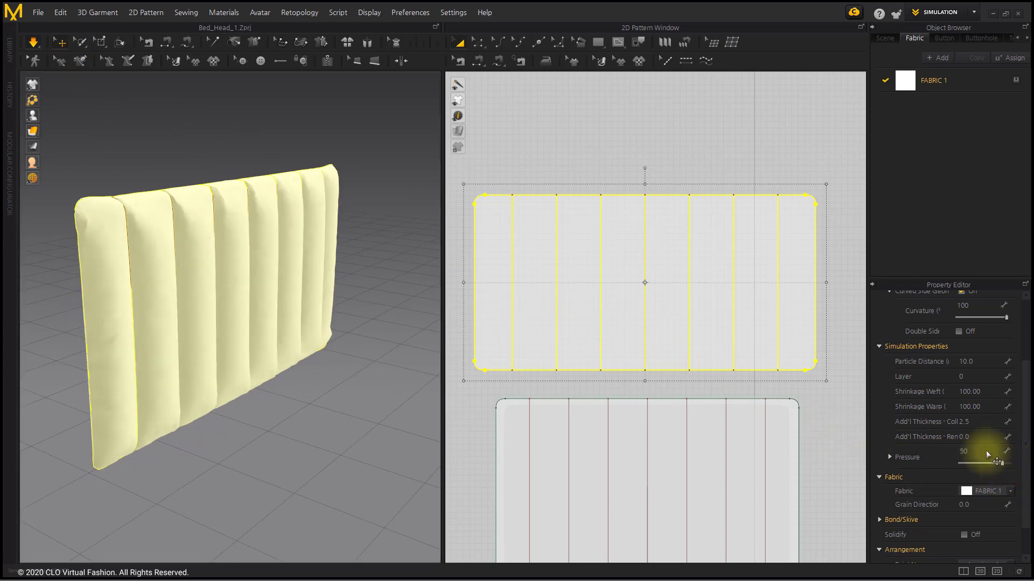
key("Return")
right_click_drag(274, 351, 316, 363)
left_click(317, 363)
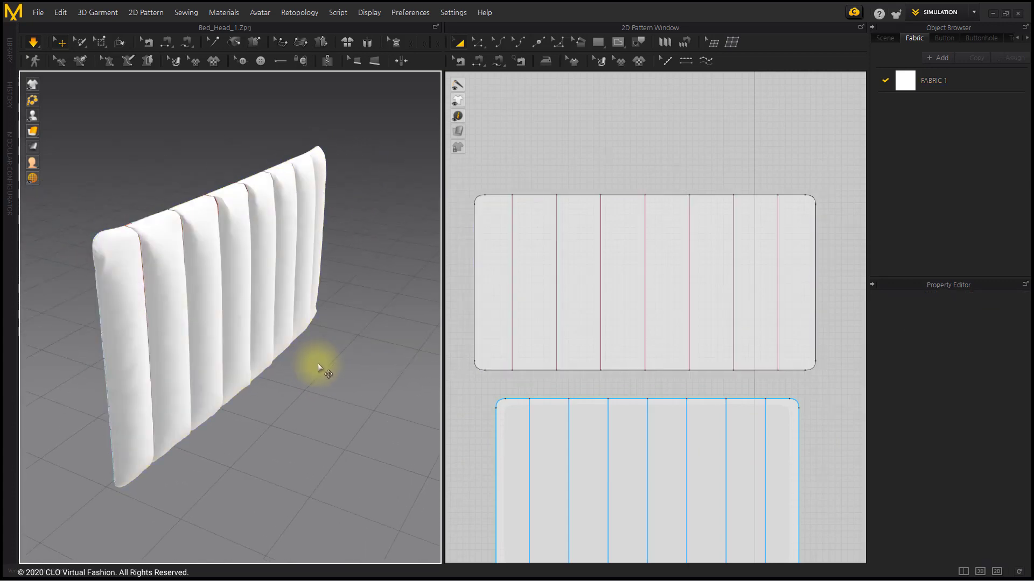
Step: Examine the upper edge and channel seams of the inflated layer close up
left_click(562, 284)
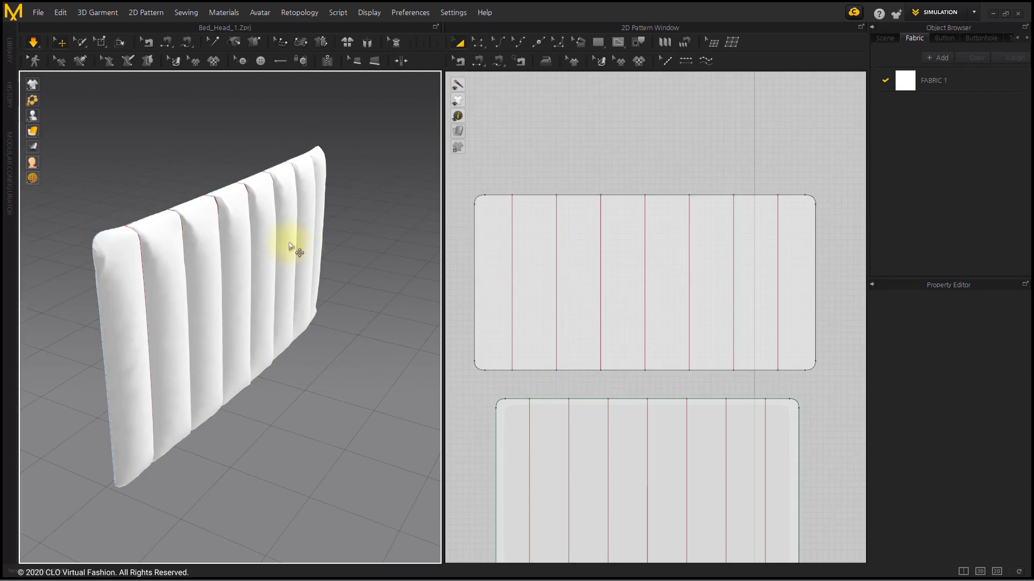
right_click_drag(289, 242, 314, 230)
left_click(315, 231)
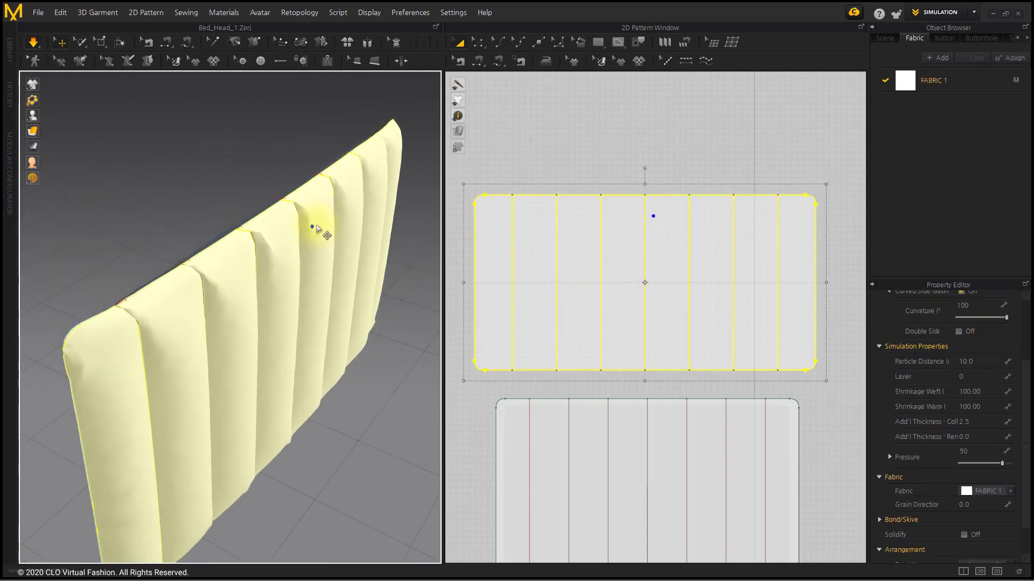
scroll(316, 229, "up", 5)
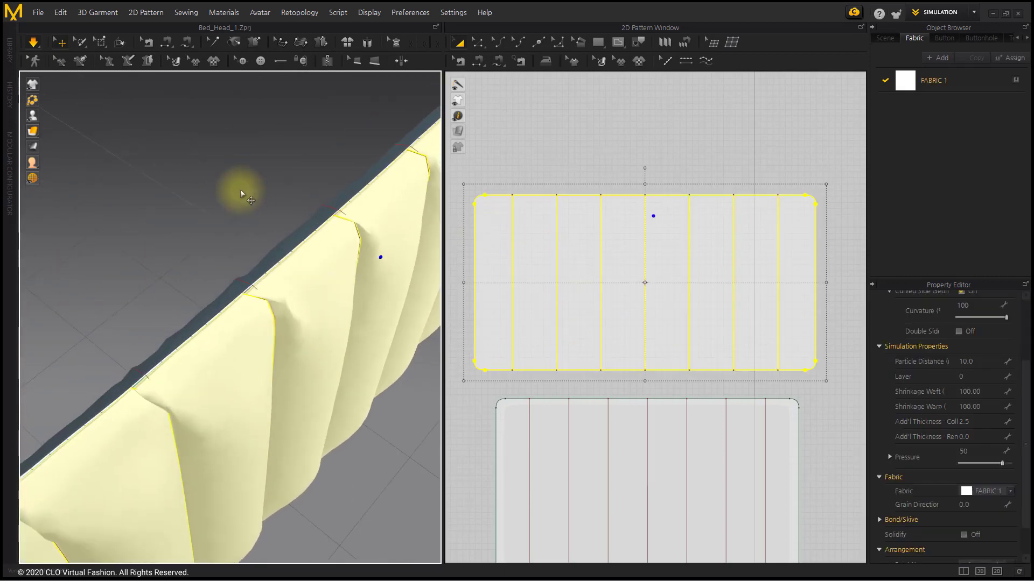
left_click(240, 189)
left_click_drag(307, 272, 310, 294)
left_click_drag(199, 365, 232, 392)
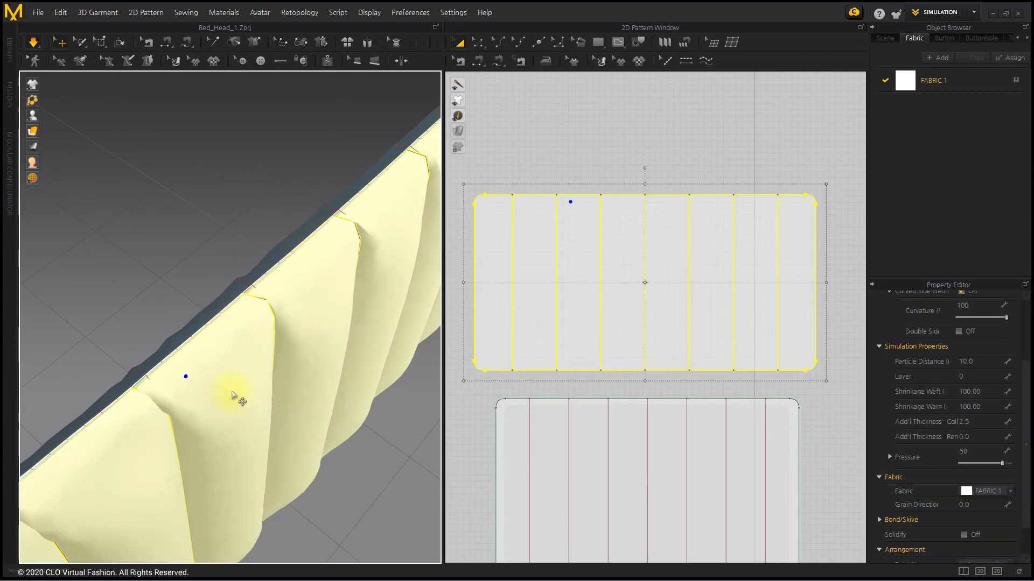
left_click(183, 255)
Step: Make the garment surface translucent and examine where the channel seams meet the outer edge seam
mouse_move(33, 131)
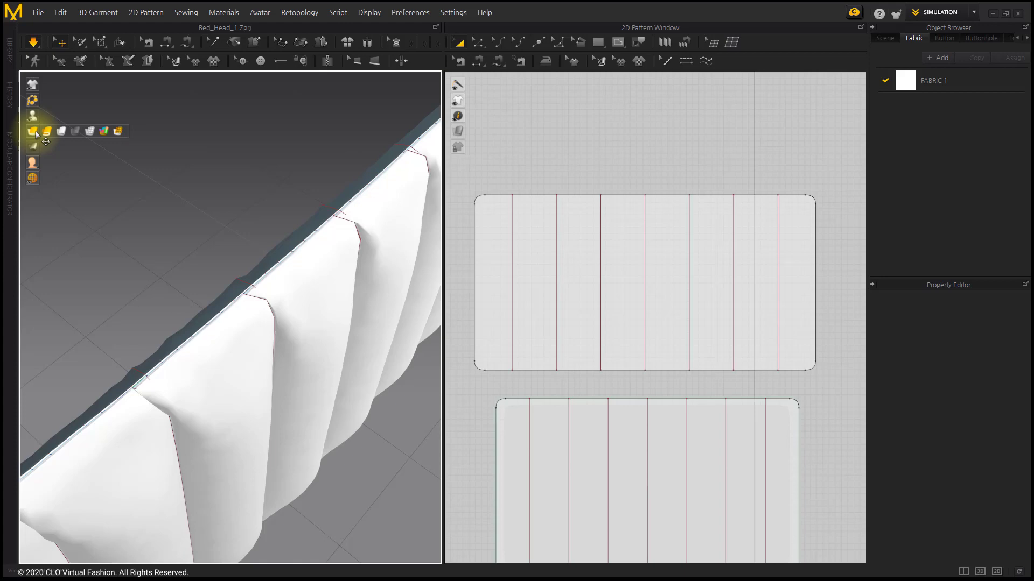
left_click(78, 131)
scroll(283, 318, "up", 5)
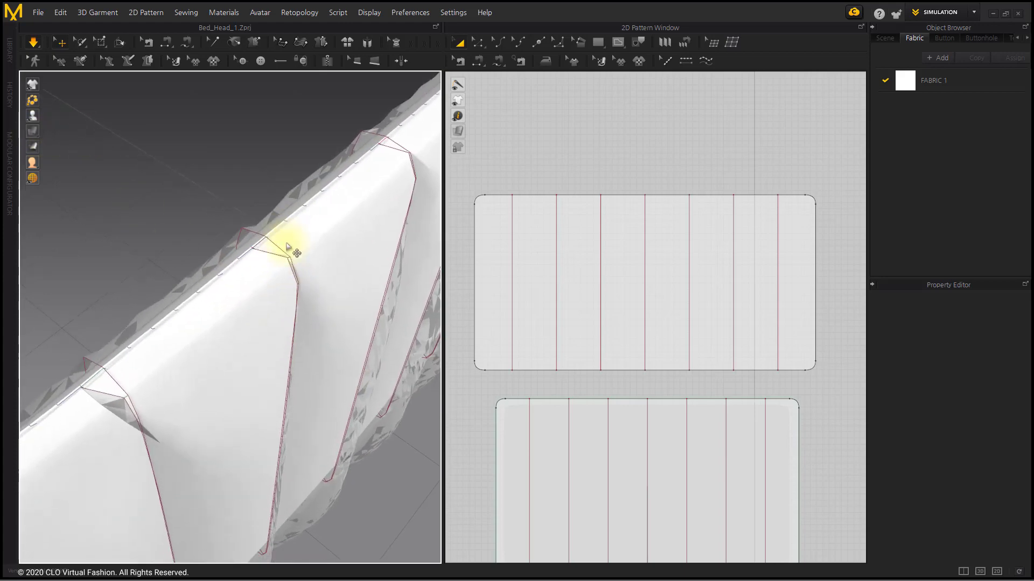
left_click(264, 270)
right_click_drag(263, 269, 286, 236)
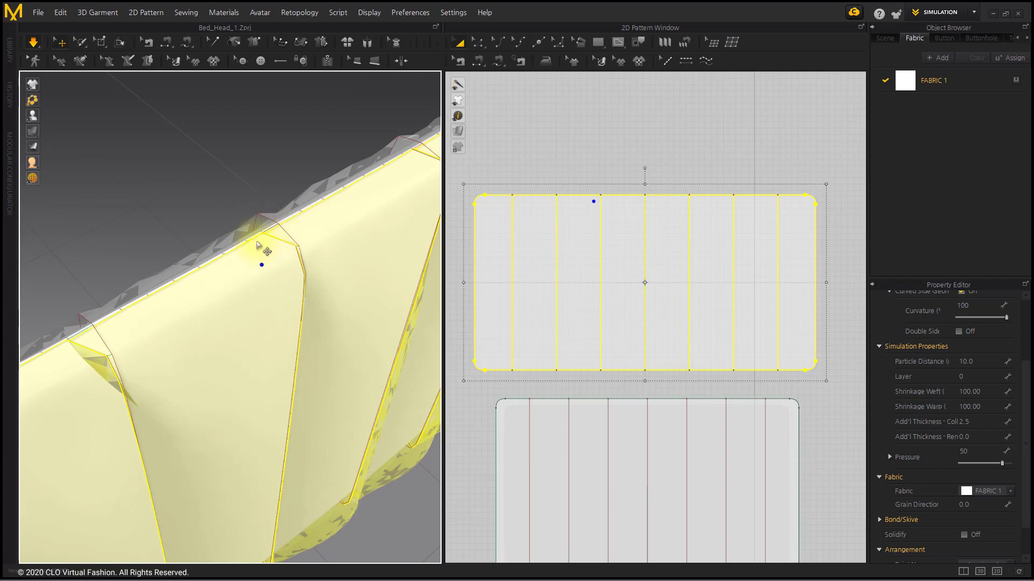
left_click(138, 166)
Step: Stop the simulation, inspect the sewing lines linking the cloned layer to the frozen panel, and run the simulation briefly again
left_click(33, 42)
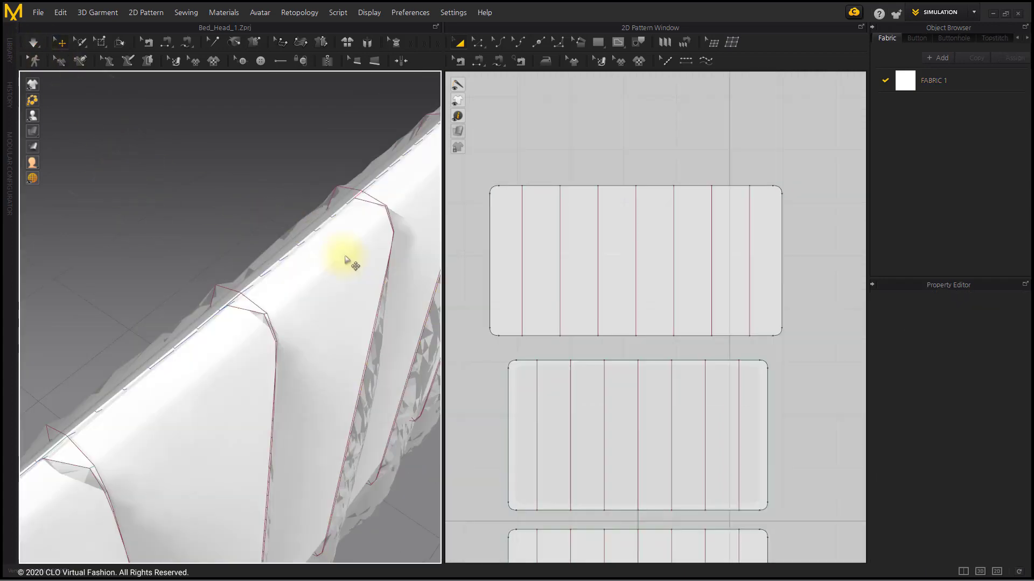
right_click_drag(346, 260, 355, 250)
left_click(278, 397)
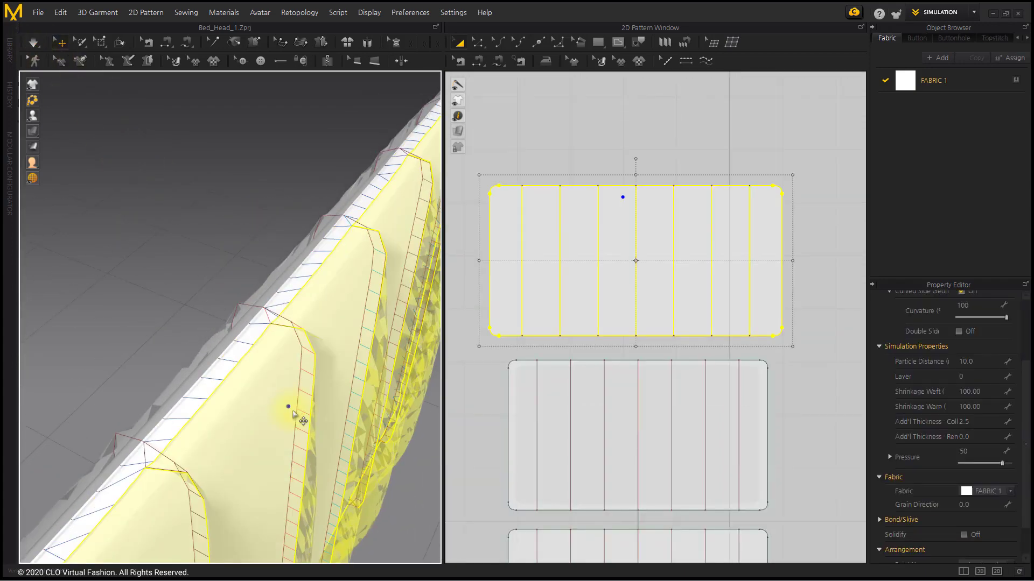
right_click_drag(289, 408, 298, 417)
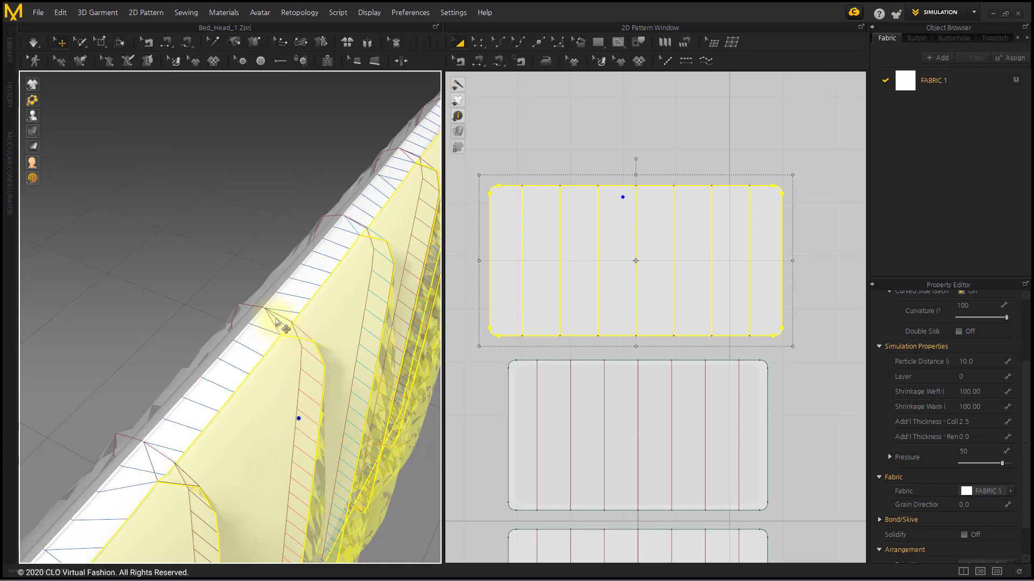
mouse_move(293, 323)
right_mouse_down()
mouse_move(272, 377)
mouse_move(291, 327)
mouse_move(284, 316)
right_mouse_up()
key("space")
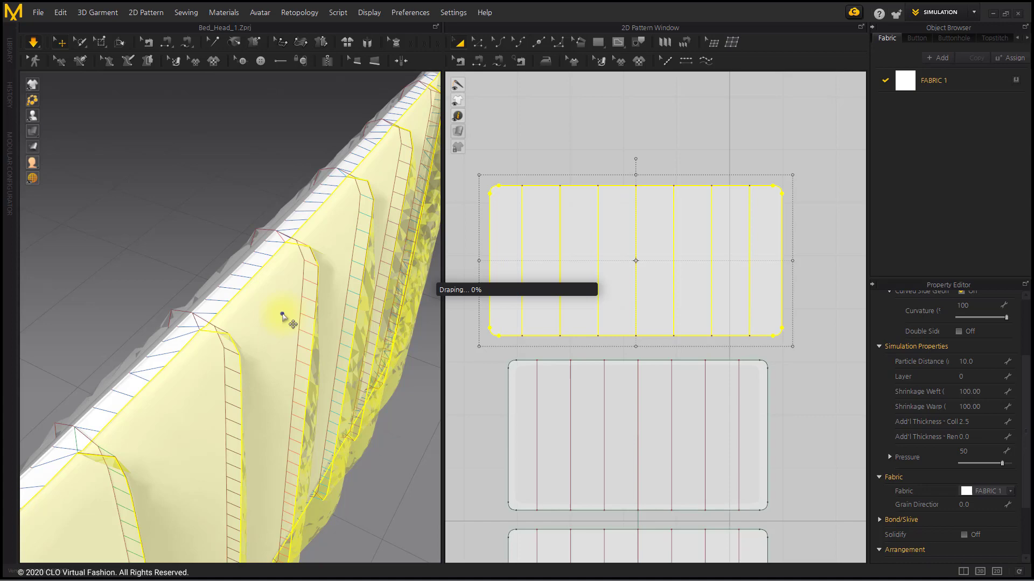
scroll(243, 267, "down", 3)
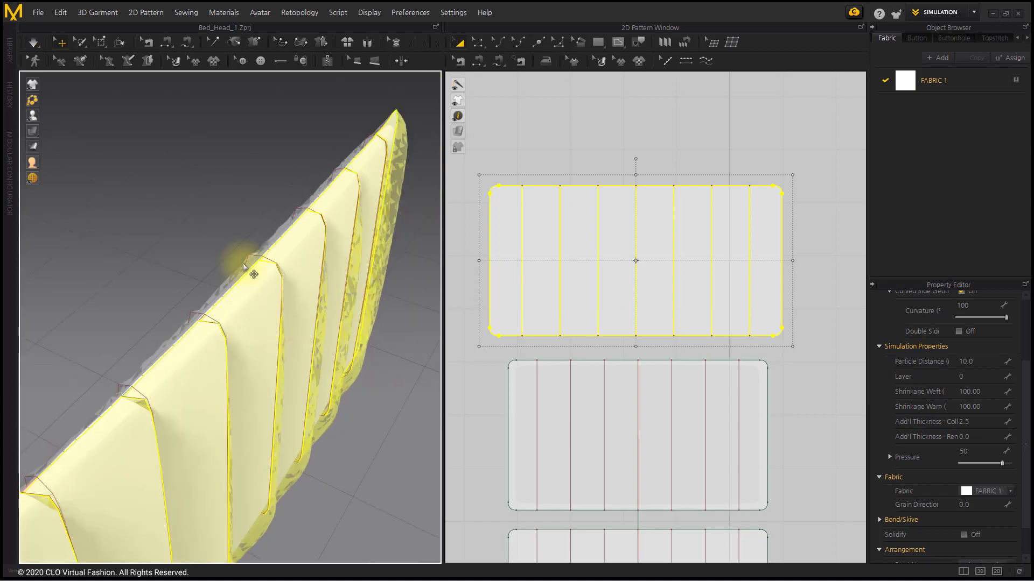
Step: Restore the opaque garment surface display and view the headboard's upper corner
mouse_move(34, 131)
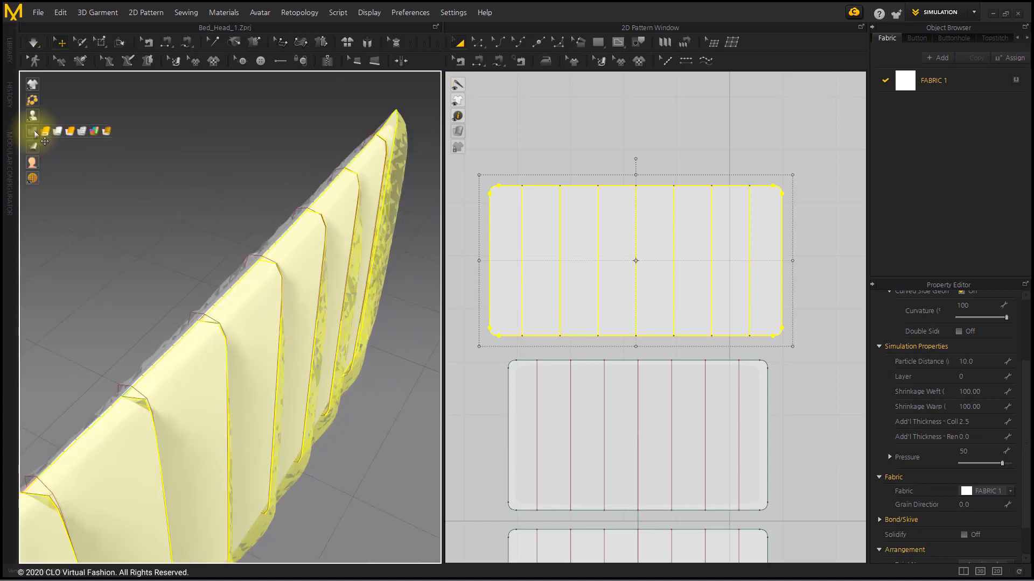
left_click(77, 130)
left_click(176, 188)
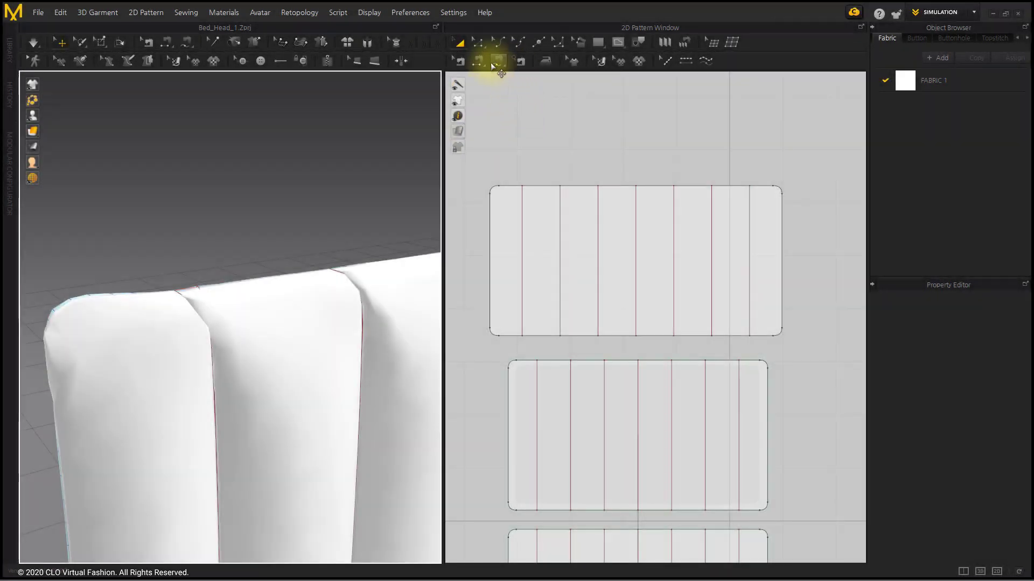
Step: Delete the perimeter seam that joins the cloned pattern's outline to the frozen panel
left_click(459, 62)
left_click(538, 186)
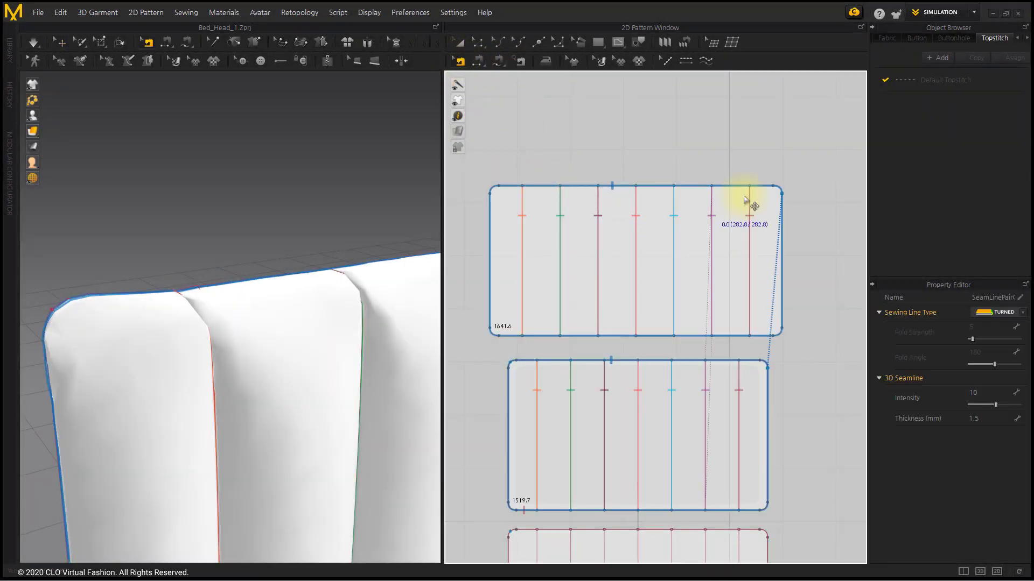
left_click_drag(745, 199, 654, 188)
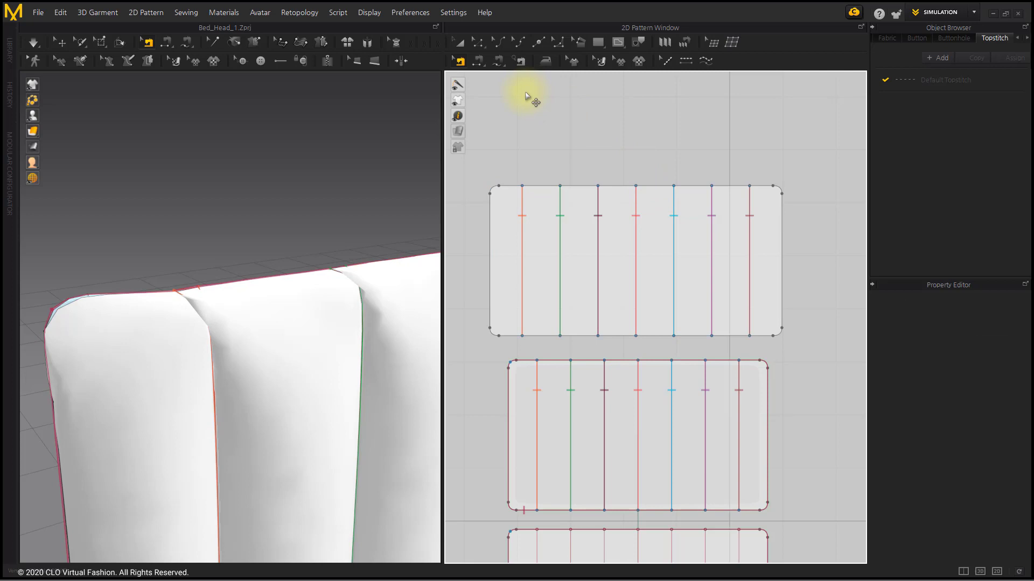
Step: Add points at the channel-line intersections on the upper and lower edges of both the cloned pattern and the front panel
left_click(477, 42)
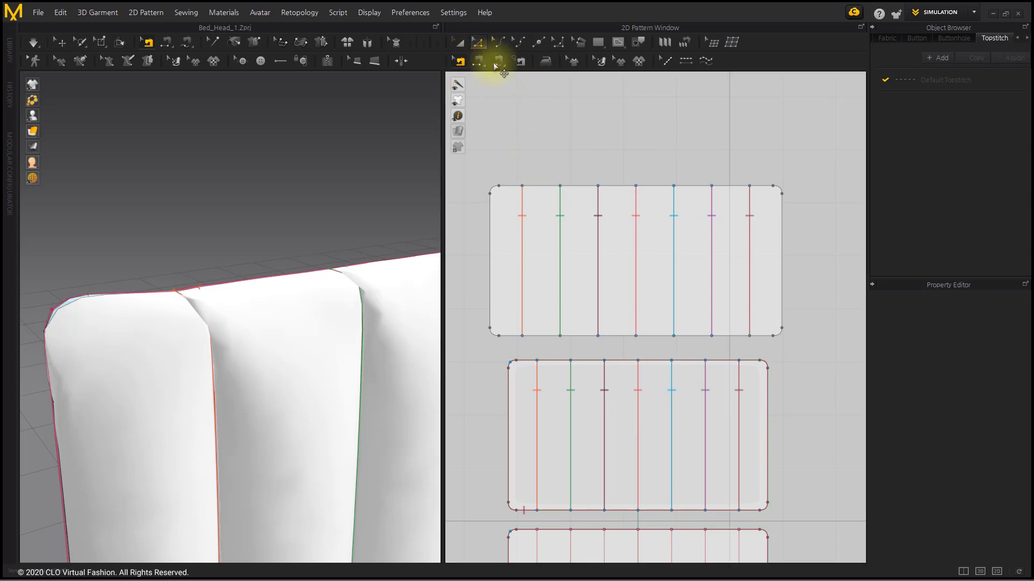
left_click(541, 191)
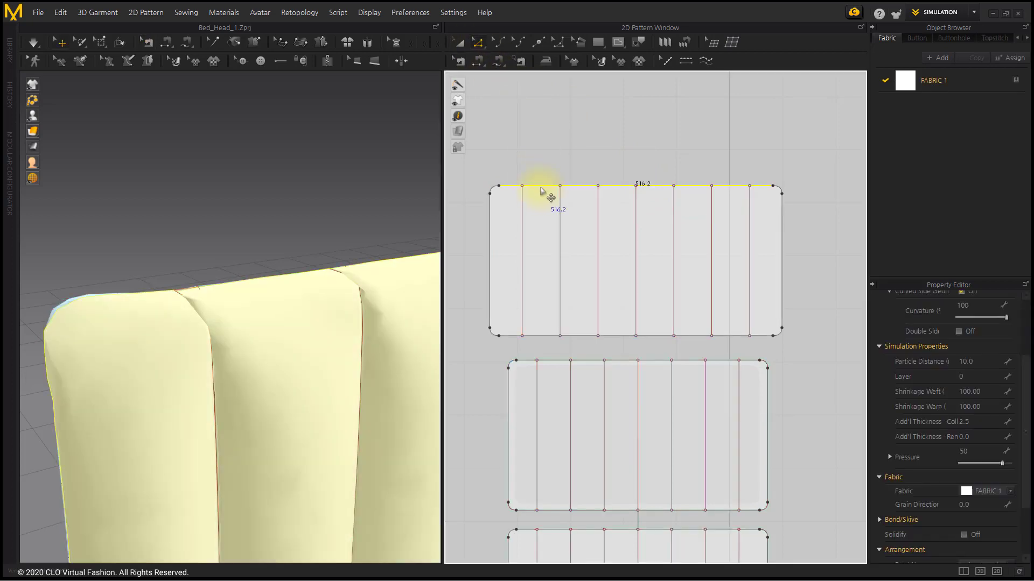
left_click(545, 337, "shift")
left_click(551, 360, "shift")
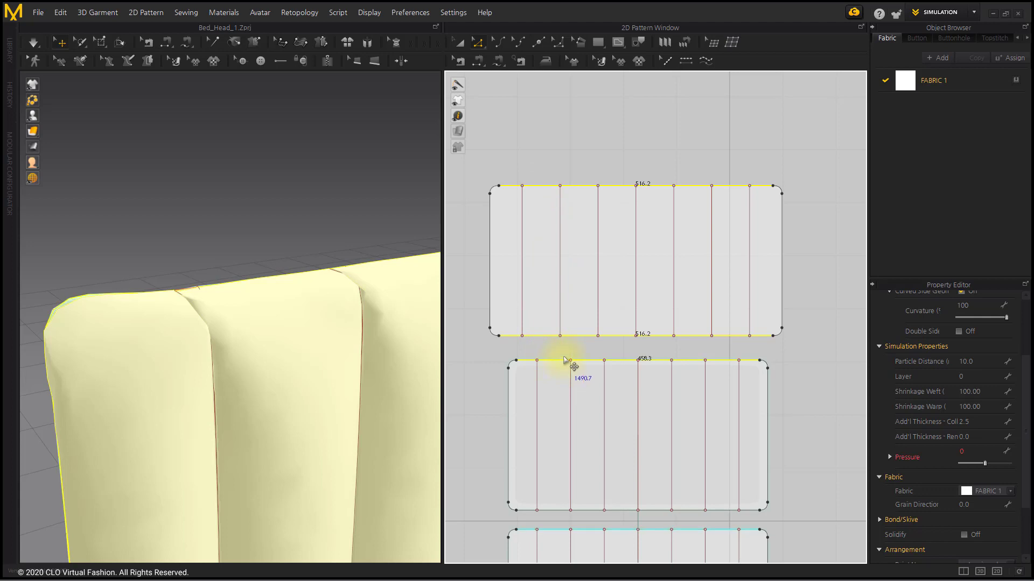
left_click(560, 511, "shift")
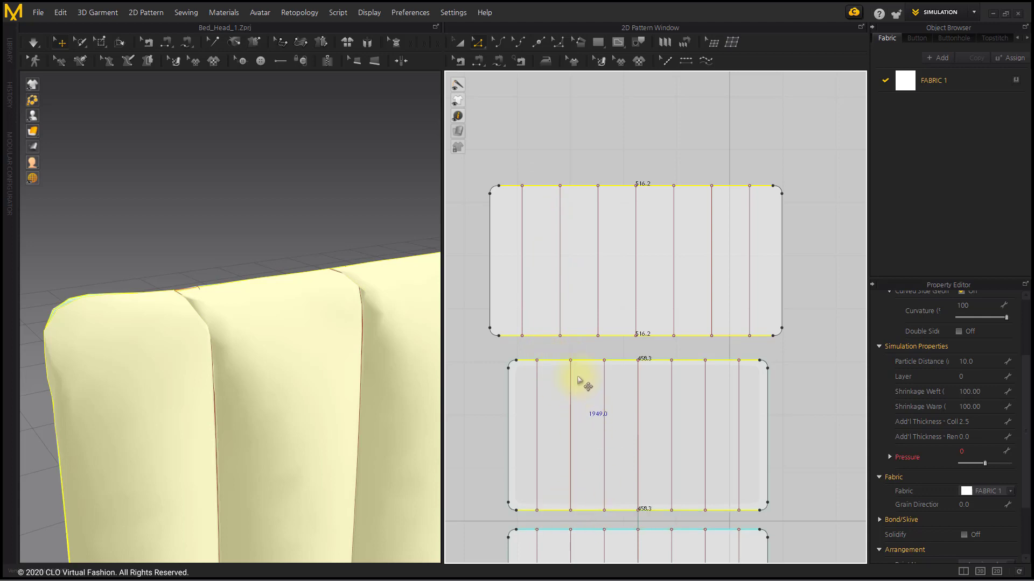
right_click(582, 337)
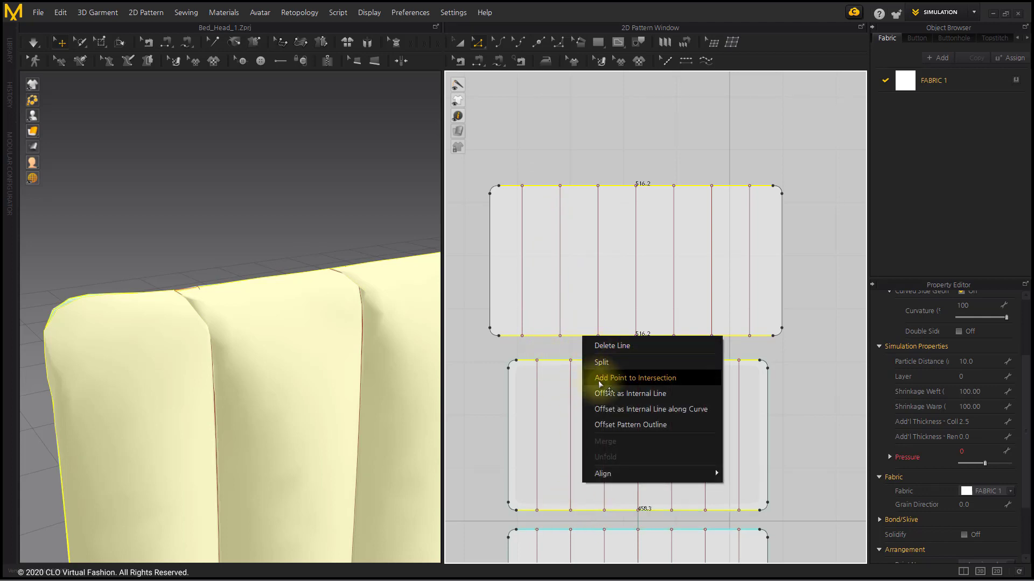
left_click(684, 379)
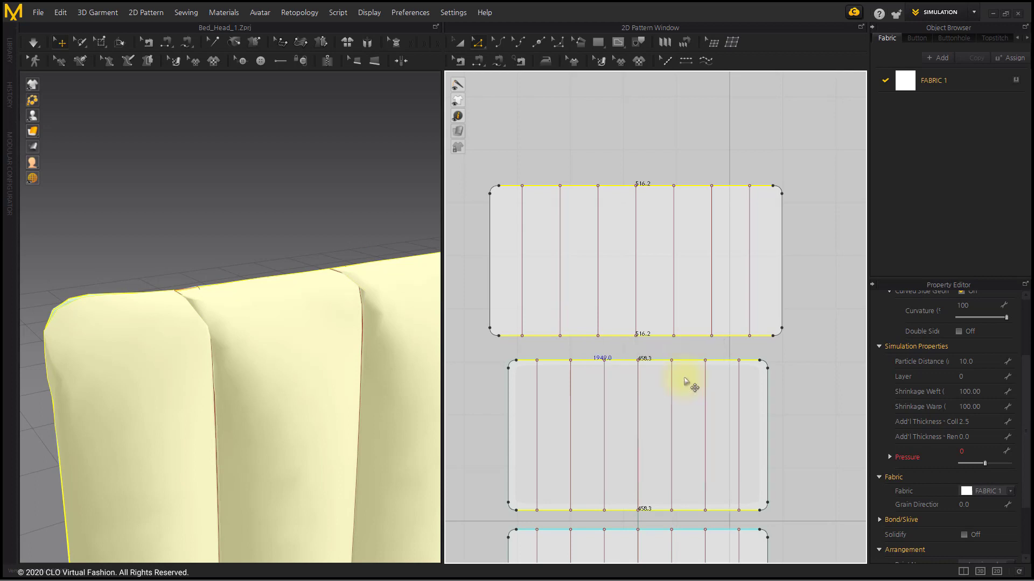
left_click(788, 388)
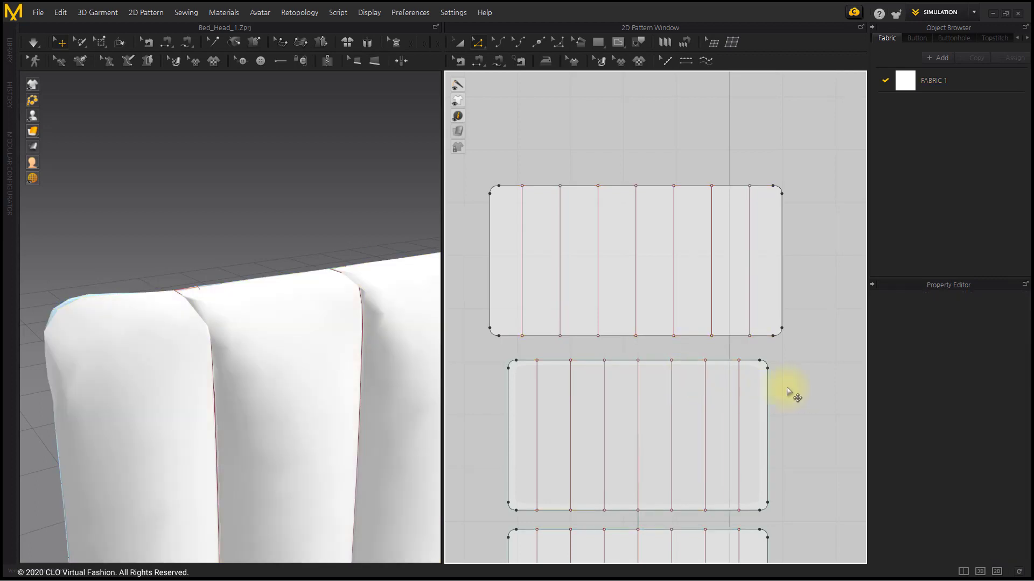
left_click(729, 337)
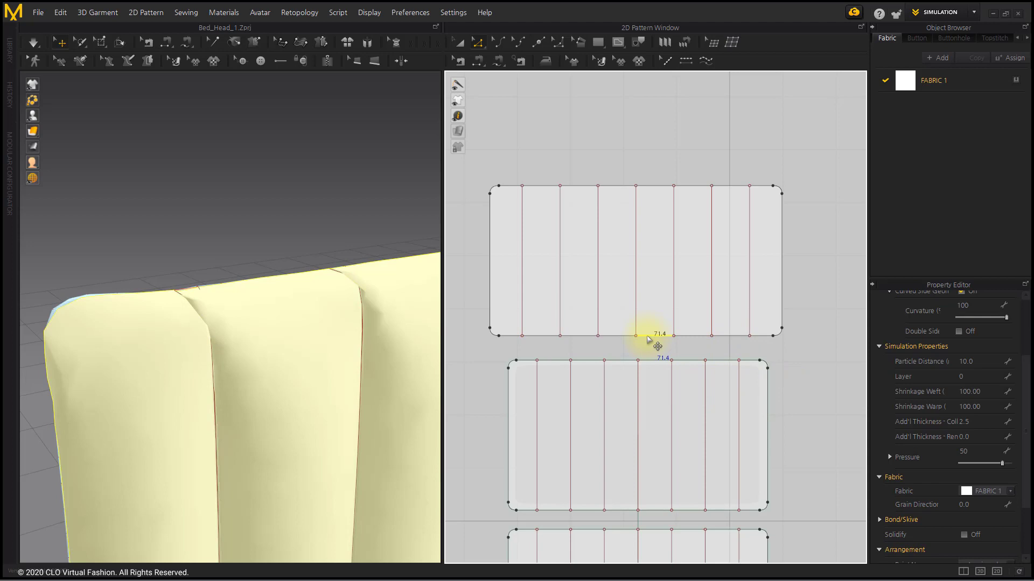
left_click(648, 349)
Step: Free-sew the cloned pattern's left end, around both corners between the first channel line's endpoints, to the matching panel outline
left_click(498, 60)
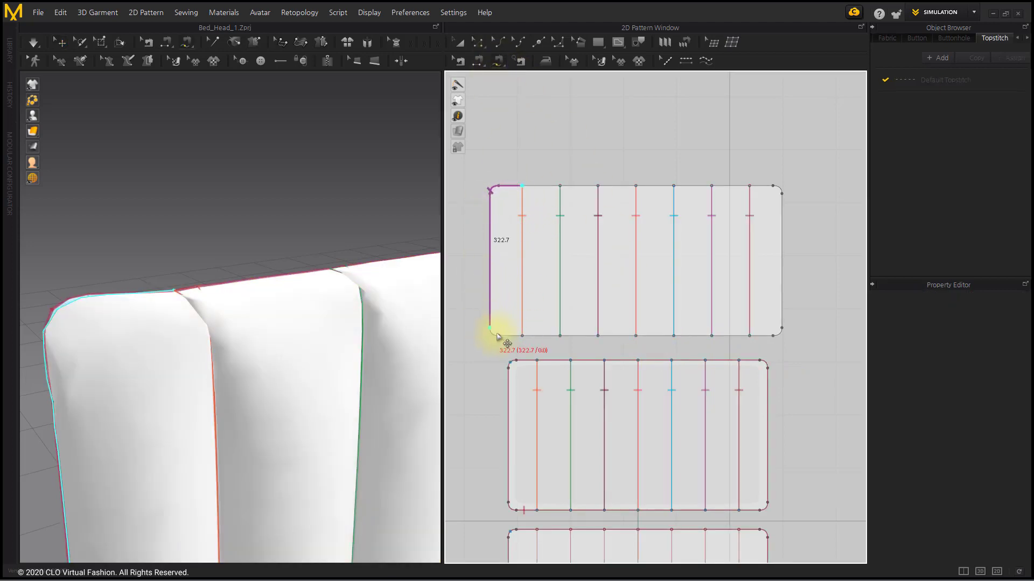
left_click(522, 336)
left_click(536, 361)
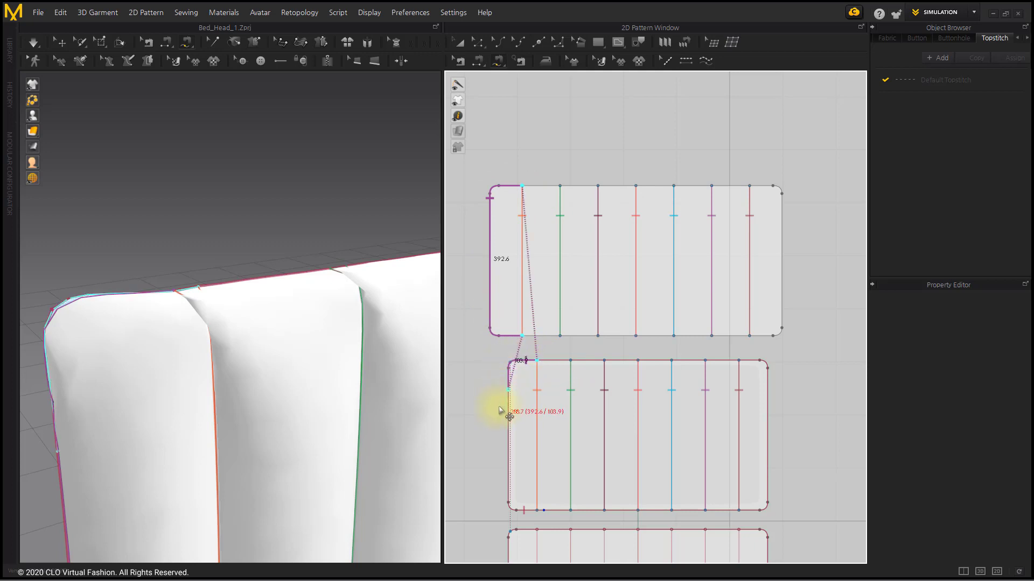
left_click(536, 511)
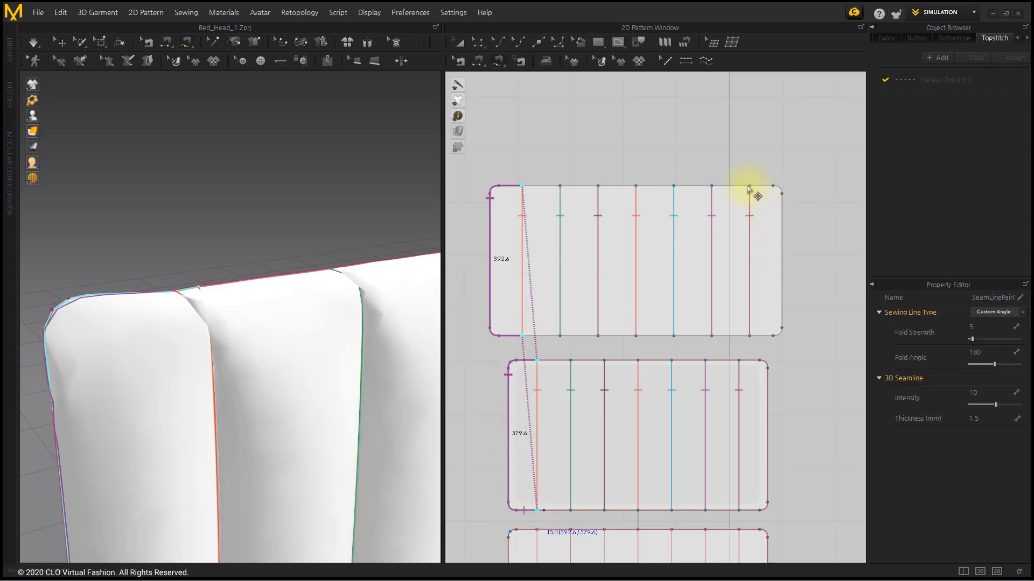
Step: Free-sew the cloned pattern's right end, around both corners between the last channel line's endpoints, to the matching panel outline
left_click(750, 186)
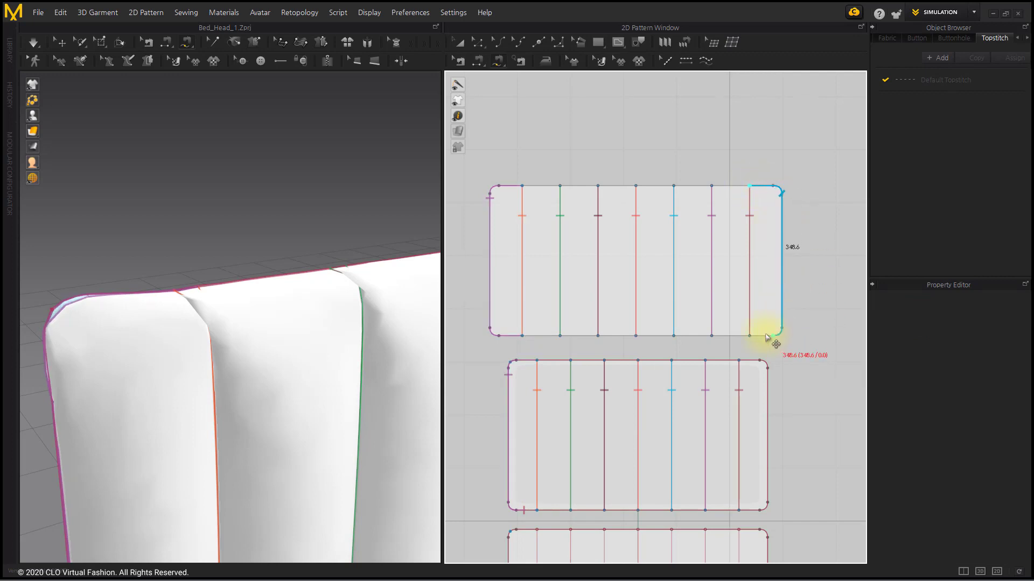
left_click(753, 337)
left_click(739, 360)
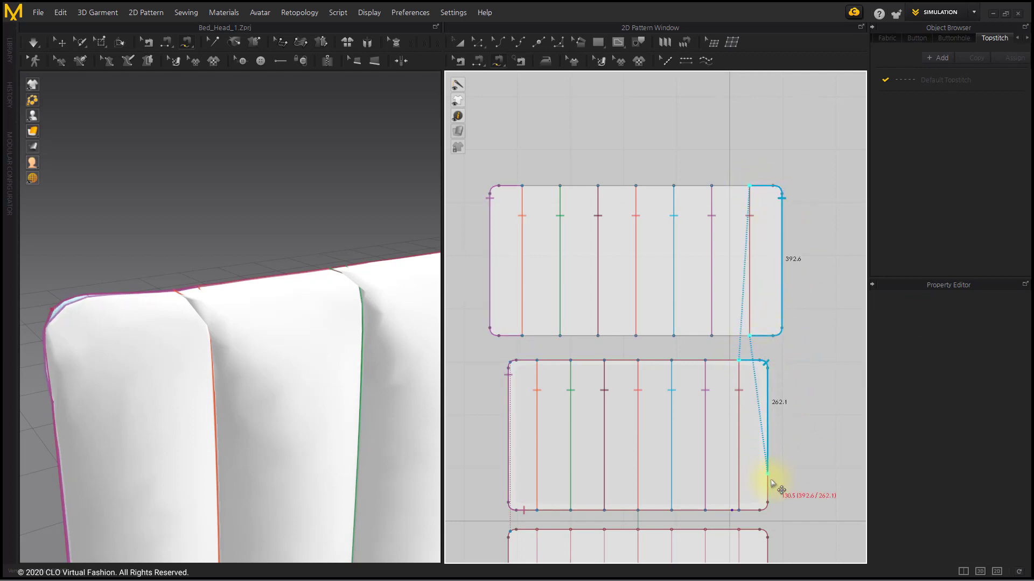
left_click(744, 512)
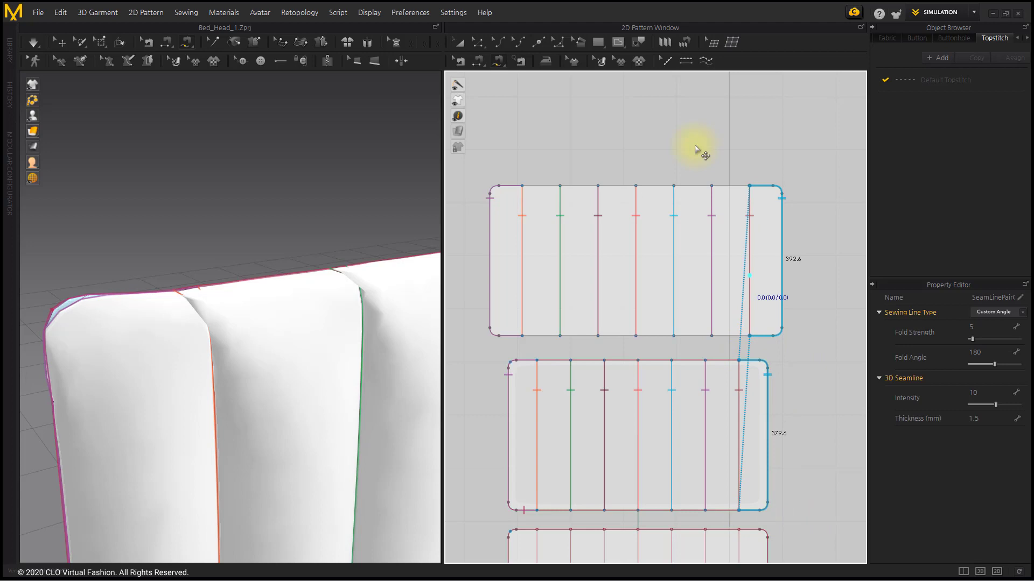
Step: Segment-sew the six upper-edge sections between the first and last channel lines of the cloned pattern to the matching front-panel sections
mouse_move(477, 64)
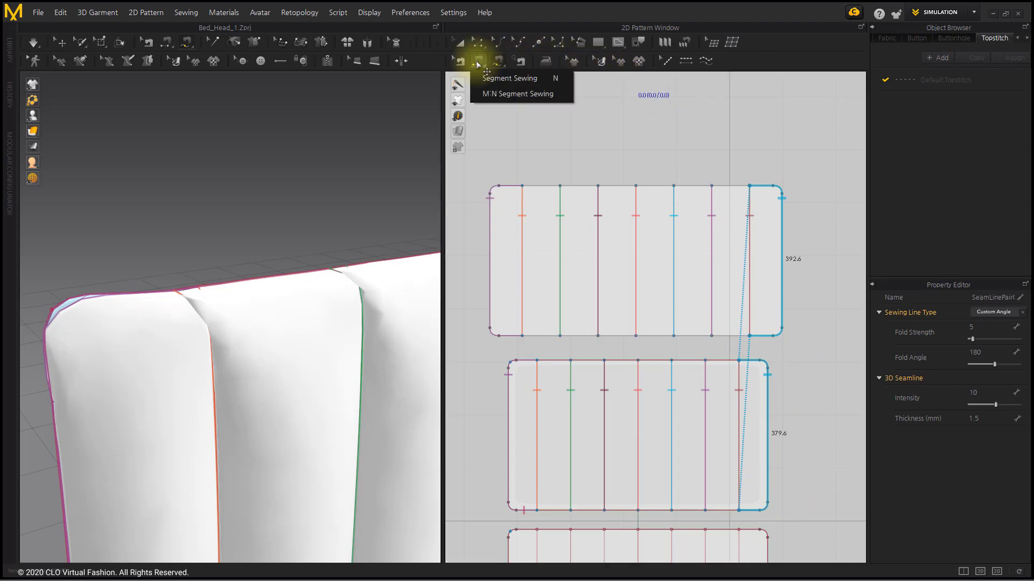
left_click(484, 62)
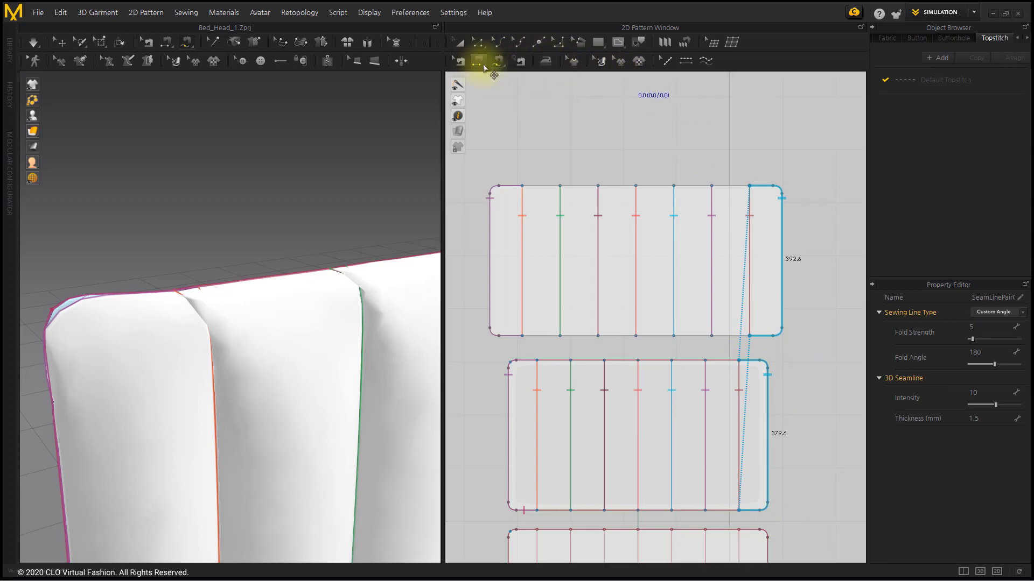
left_click(718, 186)
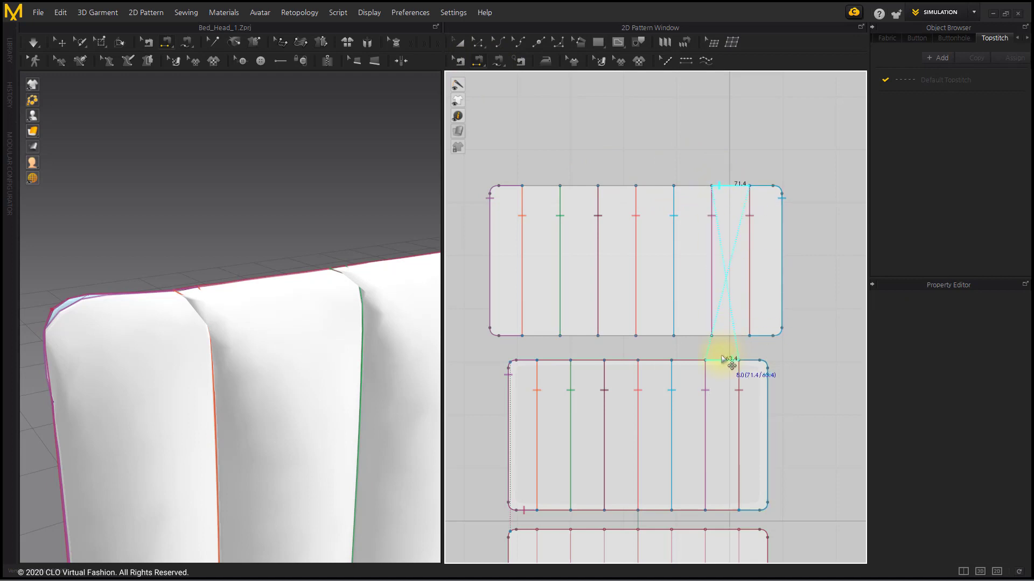
left_click(716, 360)
left_click(680, 359)
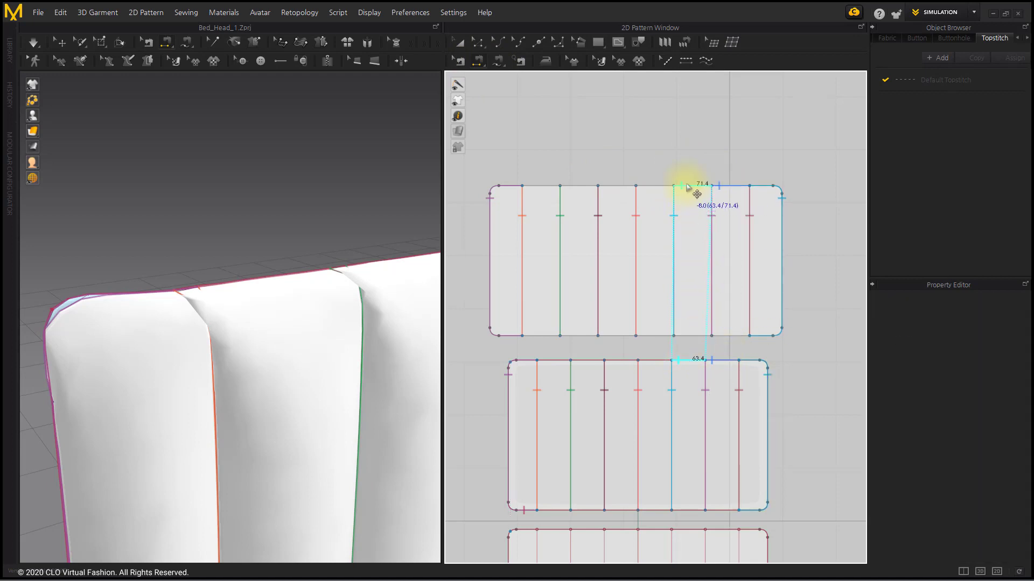
left_click(643, 186)
left_click(647, 360)
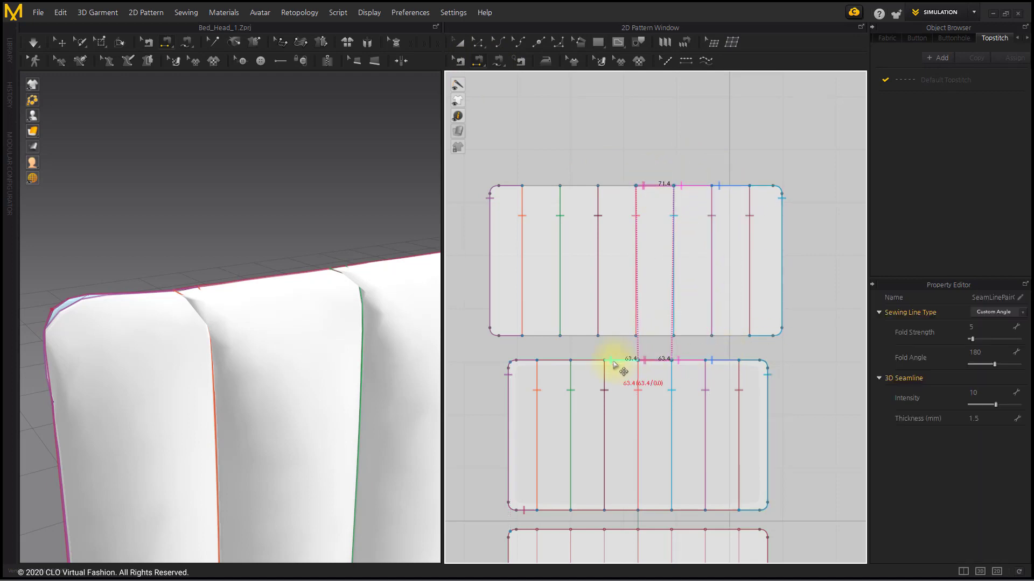
left_click(613, 361)
left_click(610, 187)
left_click(565, 186)
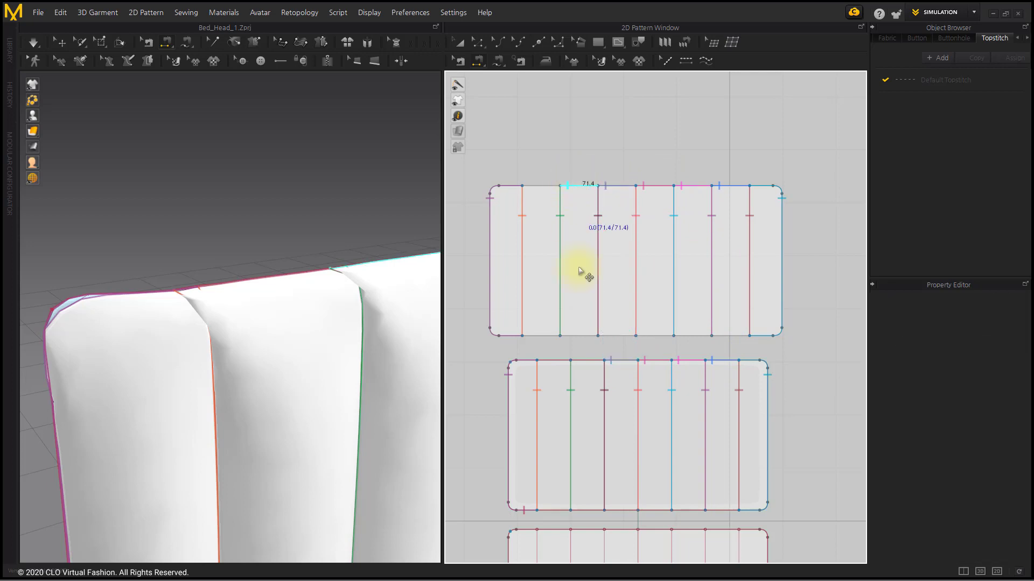
left_click(557, 359)
left_click(544, 360)
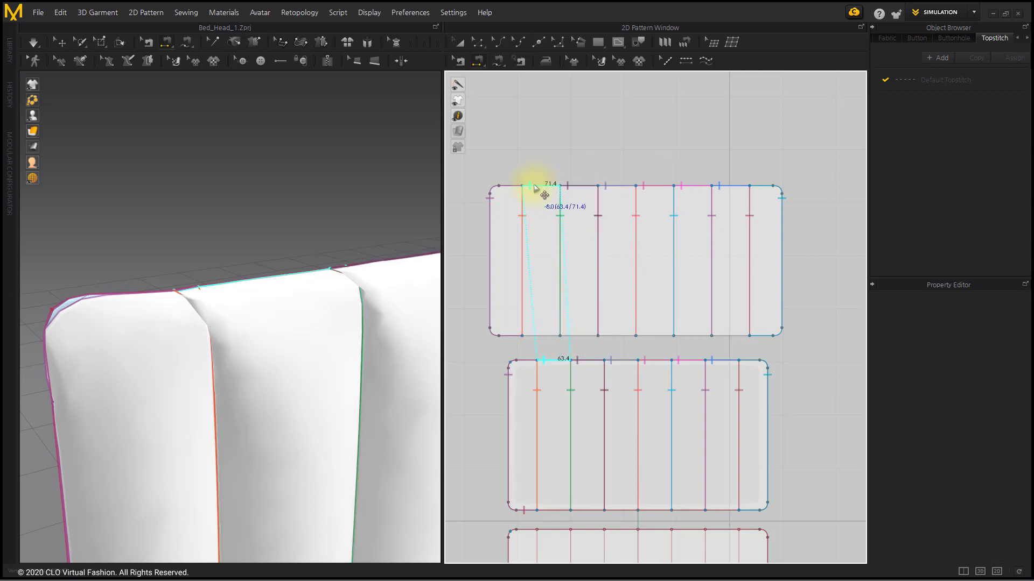
Step: Segment-sew the six lower-edge sections between the cloned pattern's channel lines to the matching lower-edge sections of the front panel
left_click(535, 336)
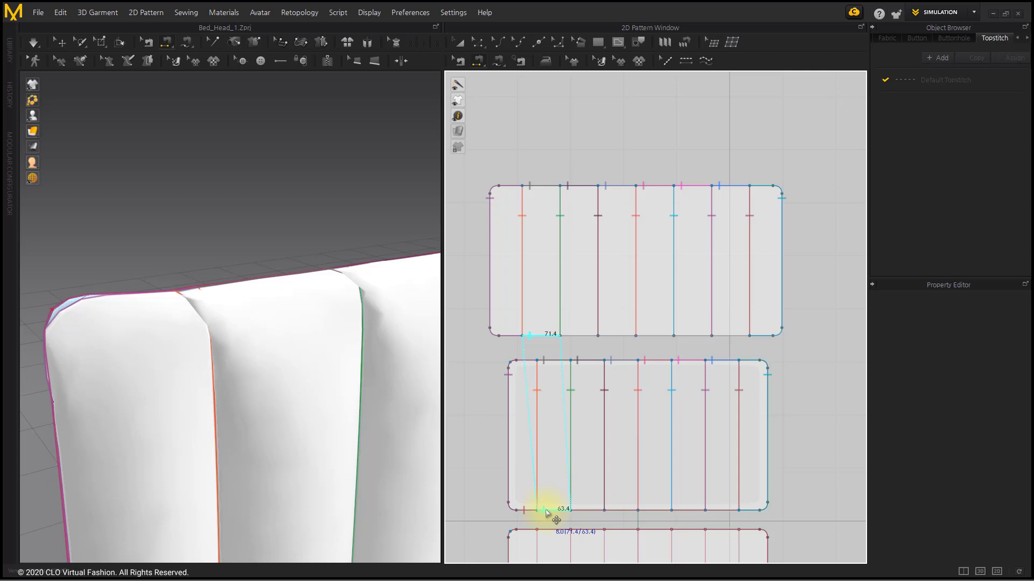
left_click(545, 511)
left_click(585, 511)
left_click(574, 336)
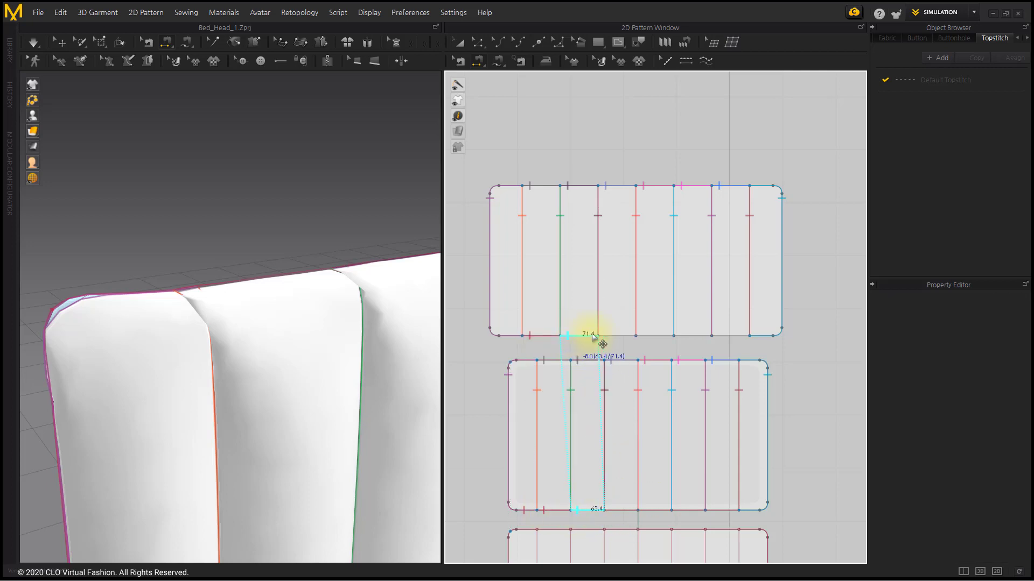
left_click(604, 337)
left_click(616, 509)
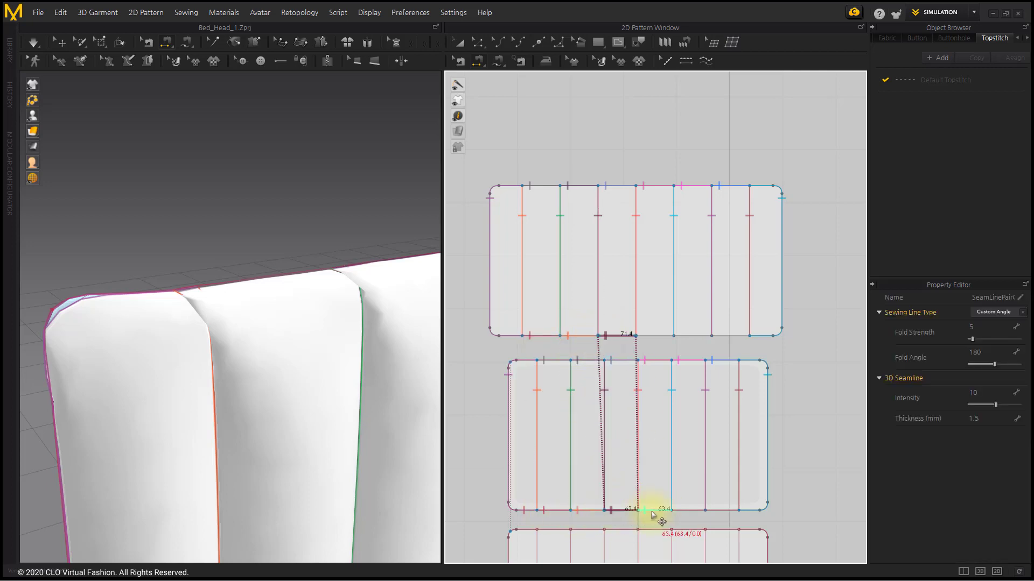
left_click(653, 512)
left_click(670, 337)
left_click(689, 337)
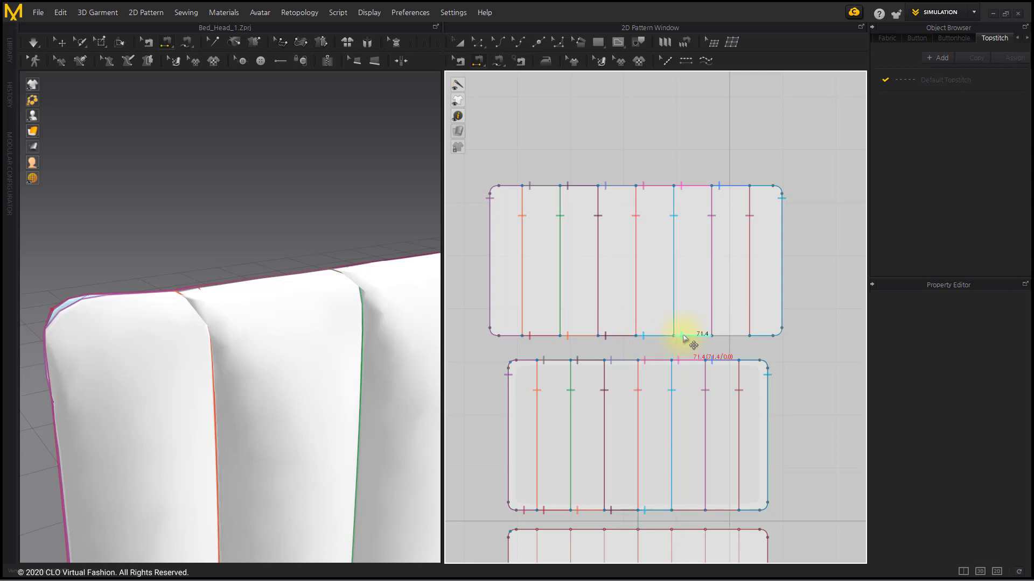
left_click(684, 511)
left_click(720, 512)
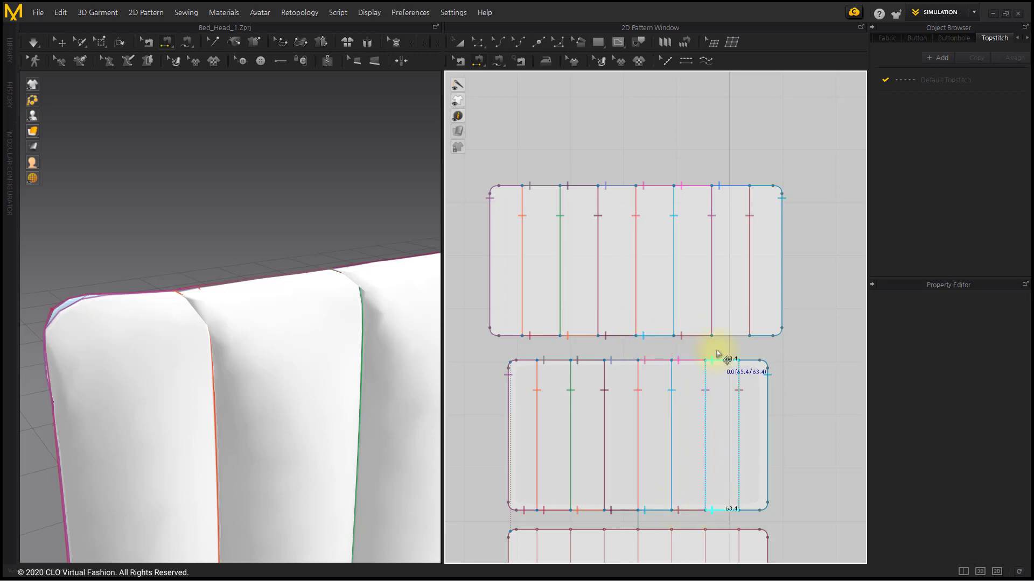
left_click(722, 335)
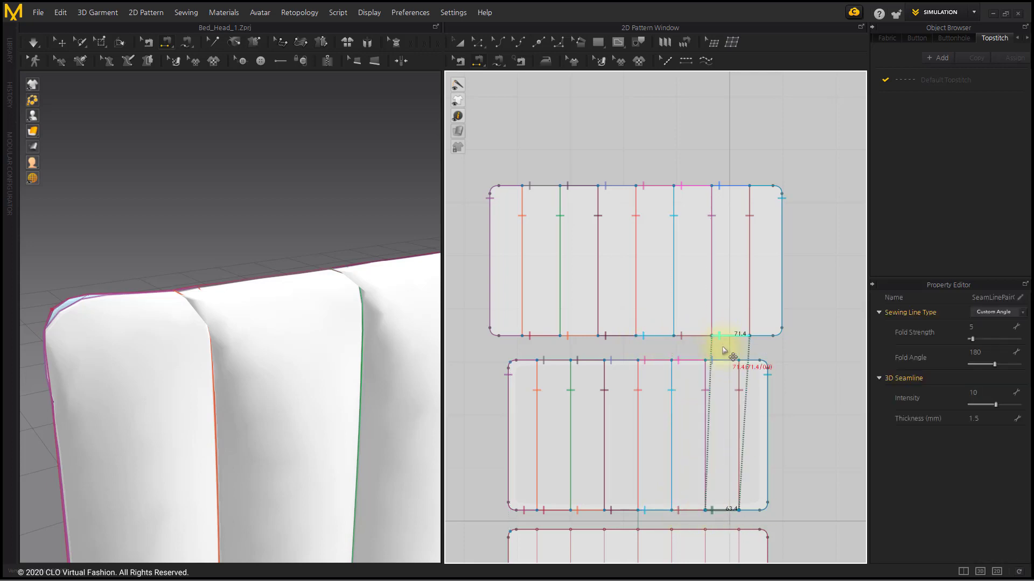
Step: Show only the 3D garment view and simulate the headboard with its re-sewn outline
left_click(457, 42)
left_click(571, 119)
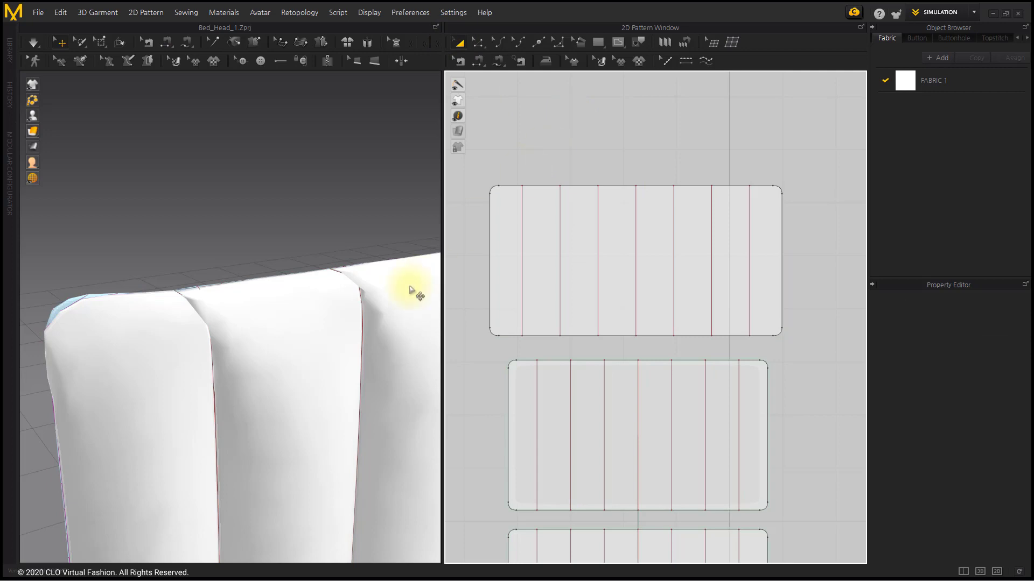
left_click(980, 571)
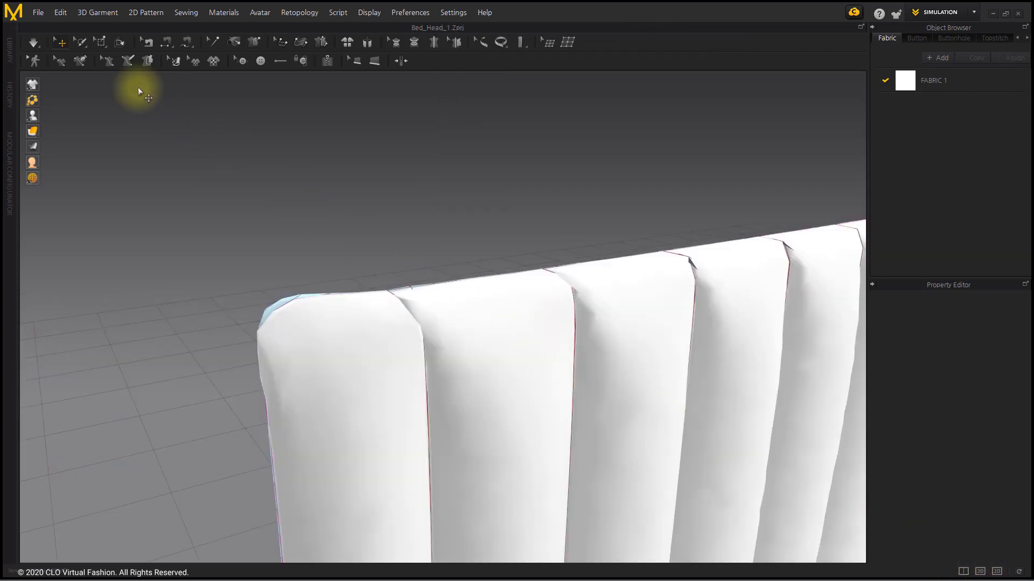
left_click(34, 43)
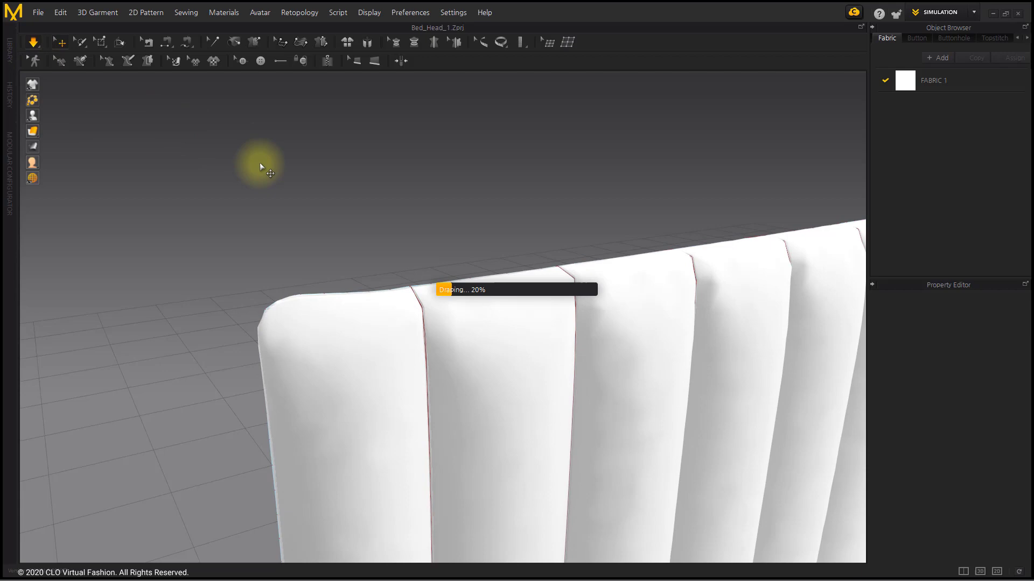
Step: Examine the draped headboard from the front, above and the sides, checking the channels, corners and edge seams
scroll(605, 341, "down", 5)
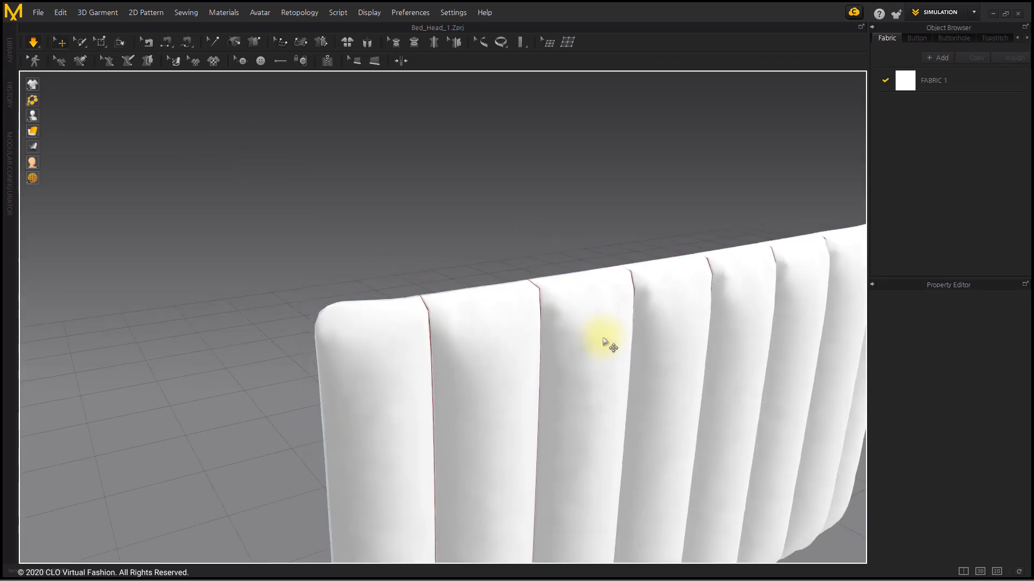
middle_click_drag(507, 326, 510, 303)
left_click(533, 329)
right_click_drag(612, 351, 584, 322)
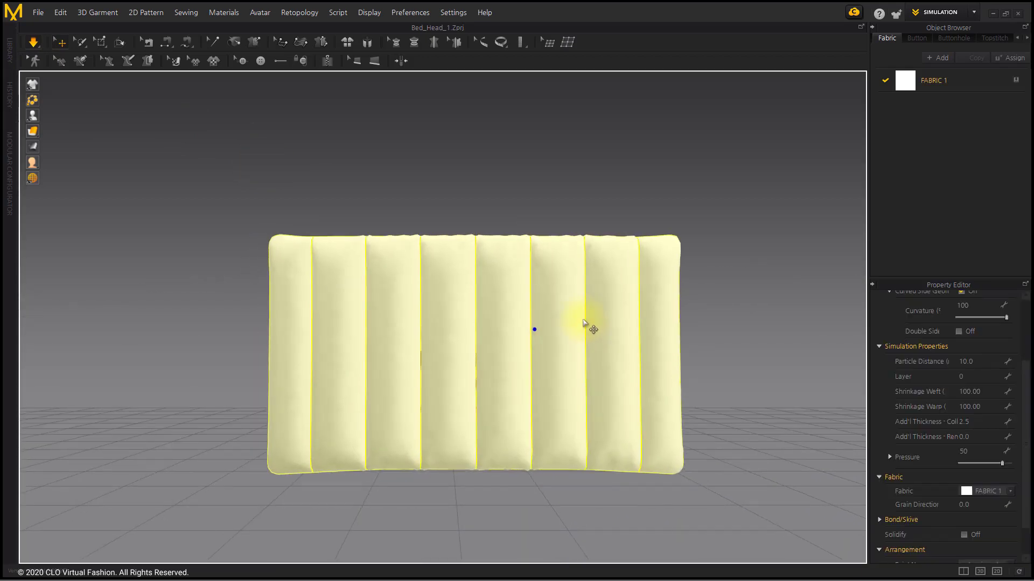
scroll(605, 318, "up", 3)
middle_click_drag(606, 317, 596, 278)
right_click_drag(619, 283, 691, 338)
left_click(683, 335)
scroll(480, 236, "up", 3)
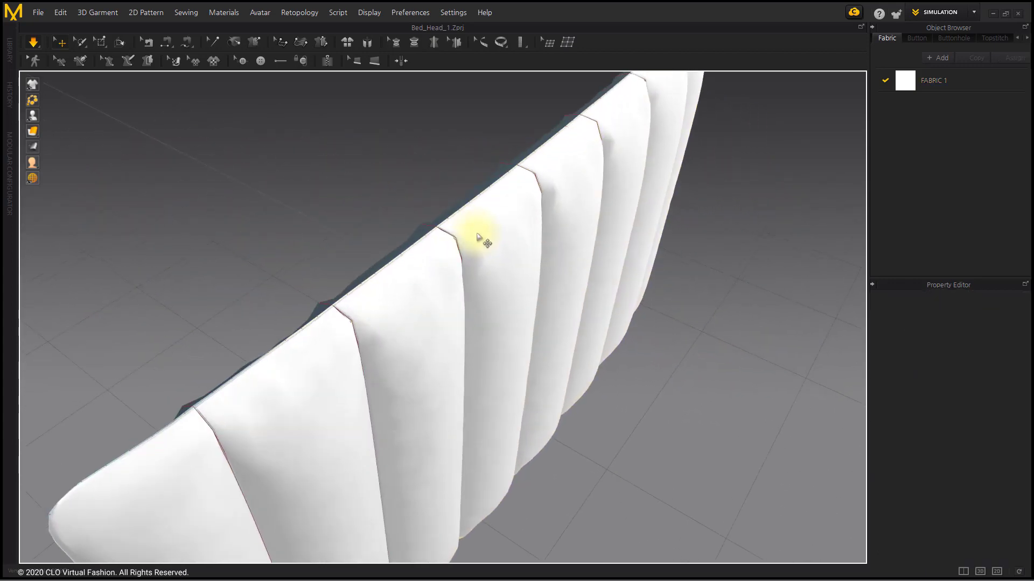
right_click_drag(549, 260, 528, 327)
left_click(385, 456)
middle_click_drag(452, 399, 544, 177)
right_click_drag(461, 349, 376, 293)
middle_click_drag(379, 295, 462, 293)
left_click(721, 349)
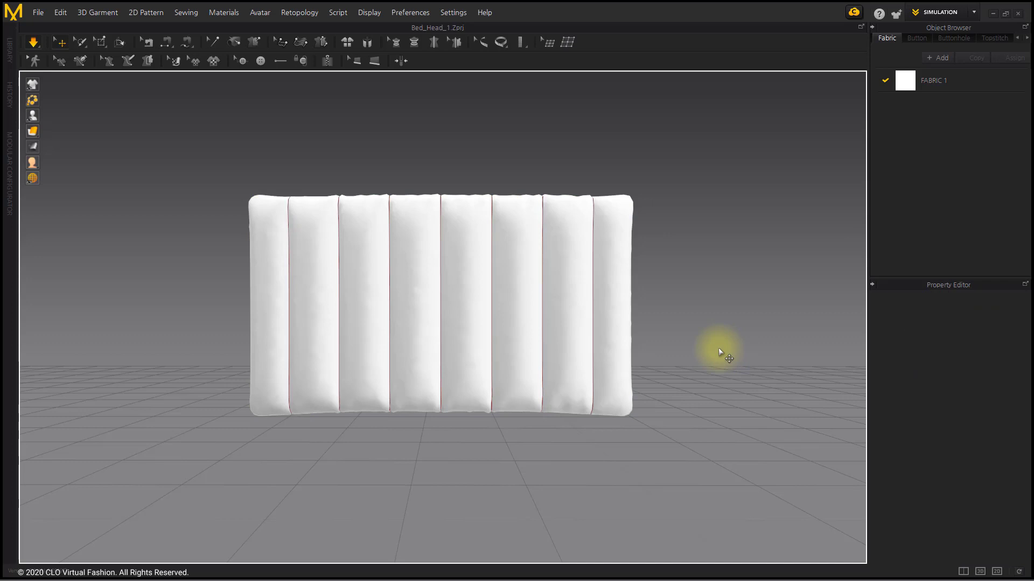
Step: Restore the split 3D and 2D view, stretch the cloned pattern taller by raising its upper edge, and simulate the drape
left_click(963, 571)
scroll(323, 342, "down", 3)
left_click(634, 327)
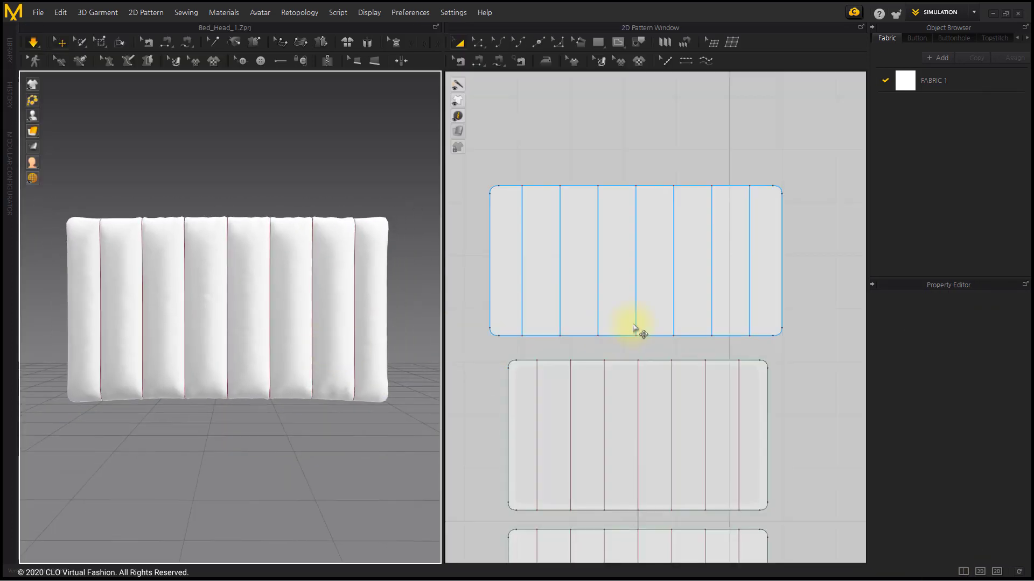
left_click(777, 303)
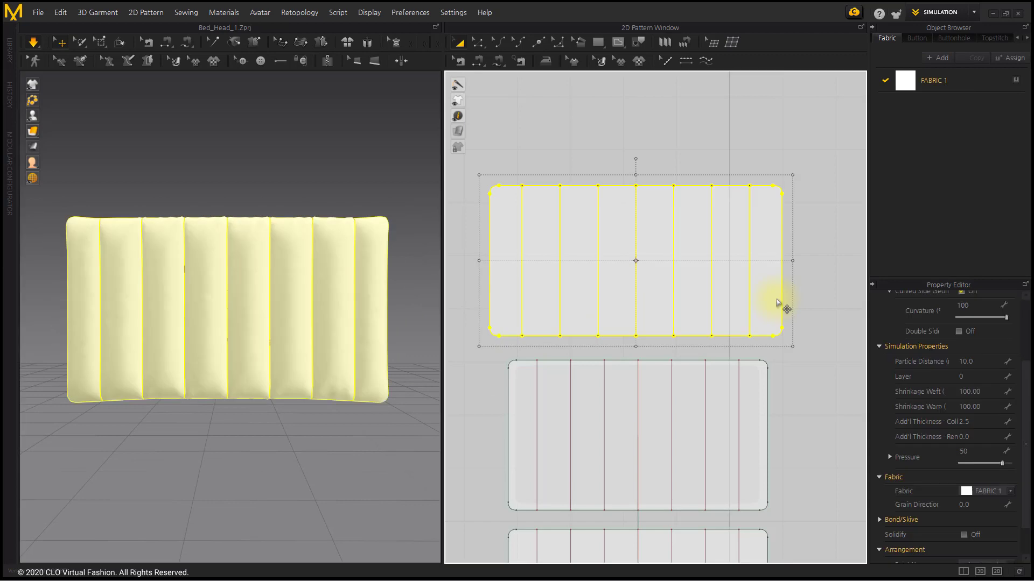
left_click_drag(635, 178, 635, 159)
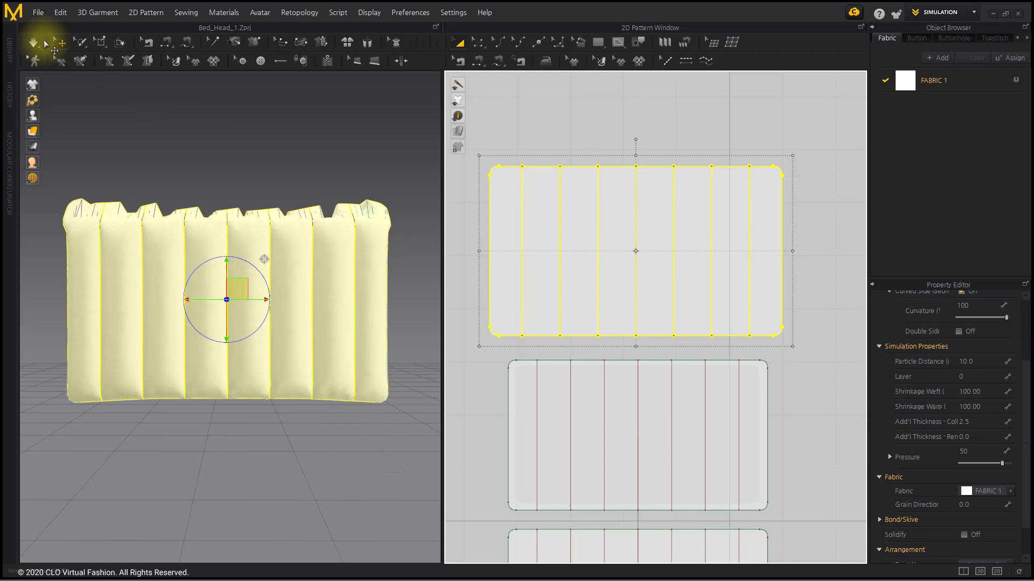
left_click(35, 43)
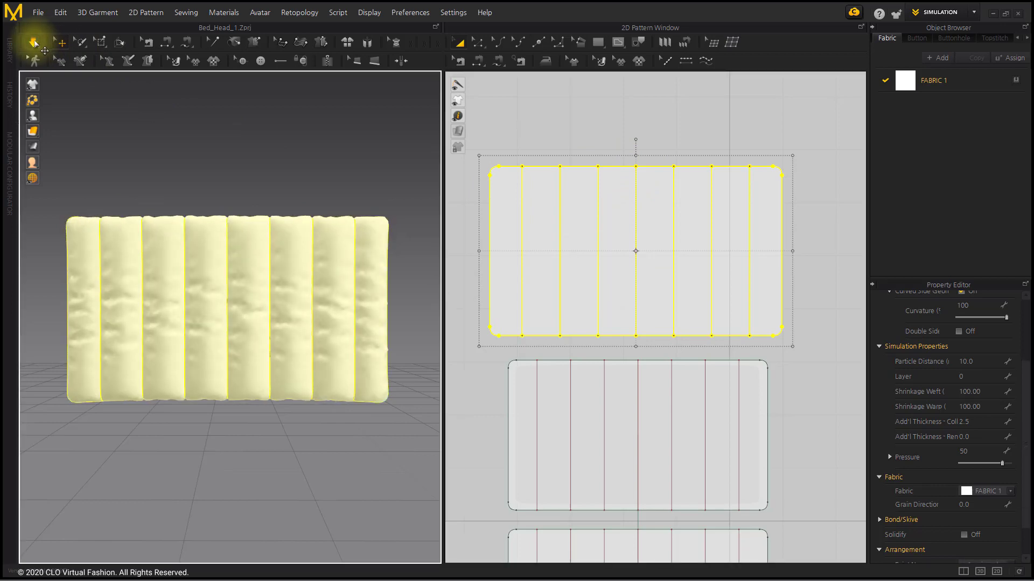
Step: Widen the cloned pattern slightly by moving its right edge outward while the simulation runs
left_click(156, 272)
left_click_drag(155, 325, 205, 301)
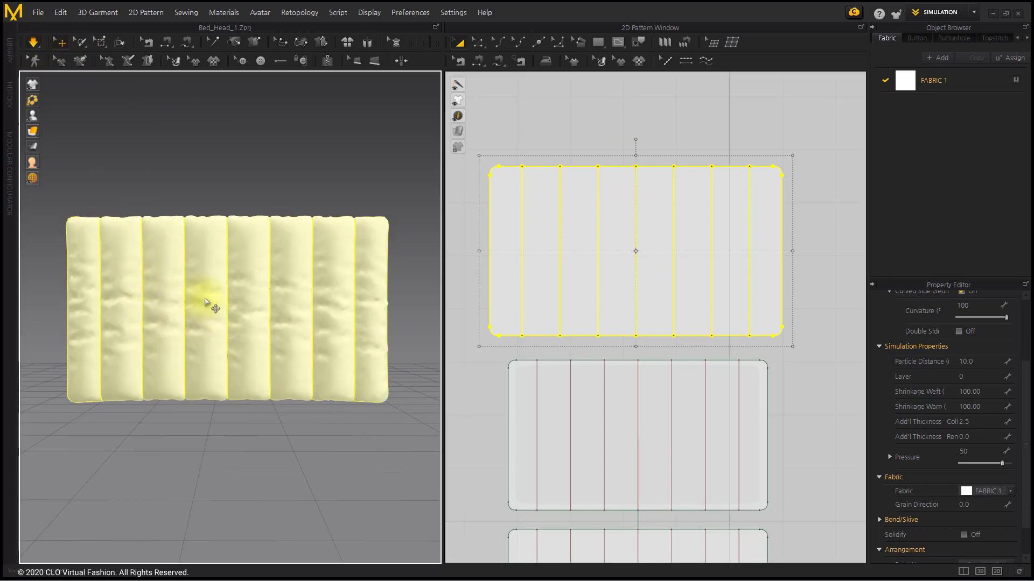
right_click_drag(337, 388, 298, 319)
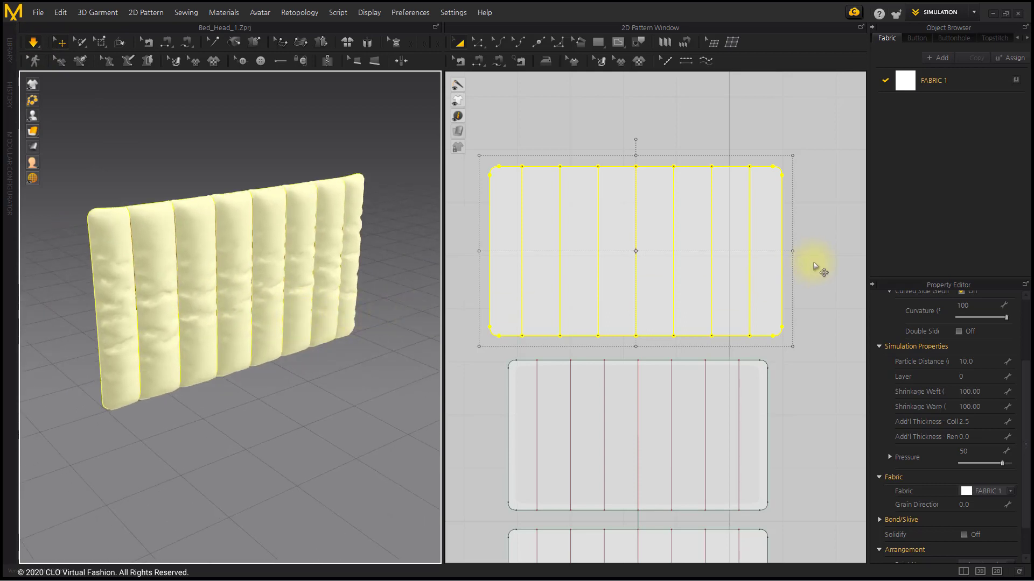
left_click_drag(796, 252, 808, 260)
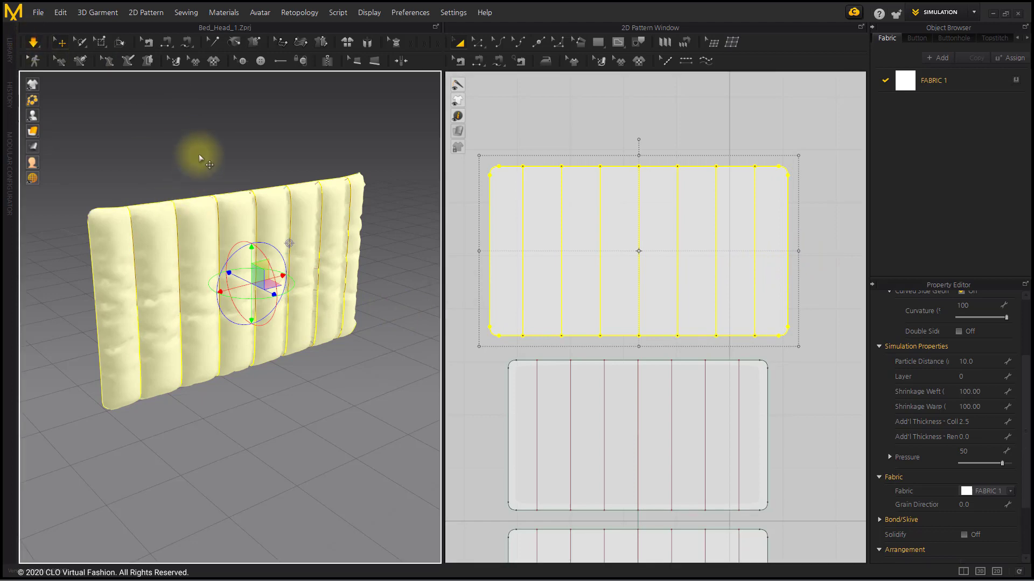
mouse_move(322, 294)
right_mouse_down()
mouse_move(301, 295)
mouse_move(279, 272)
mouse_move(260, 307)
mouse_move(322, 302)
right_mouse_up()
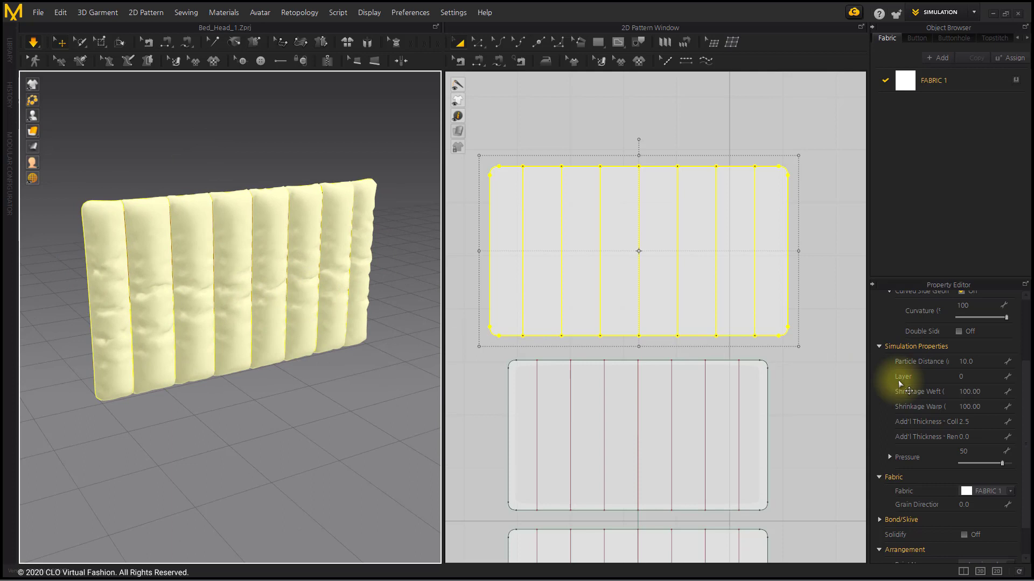
Step: Set the cloned pattern's particle distance to 5 and simulate the headboard with the finer mesh
left_click(983, 360)
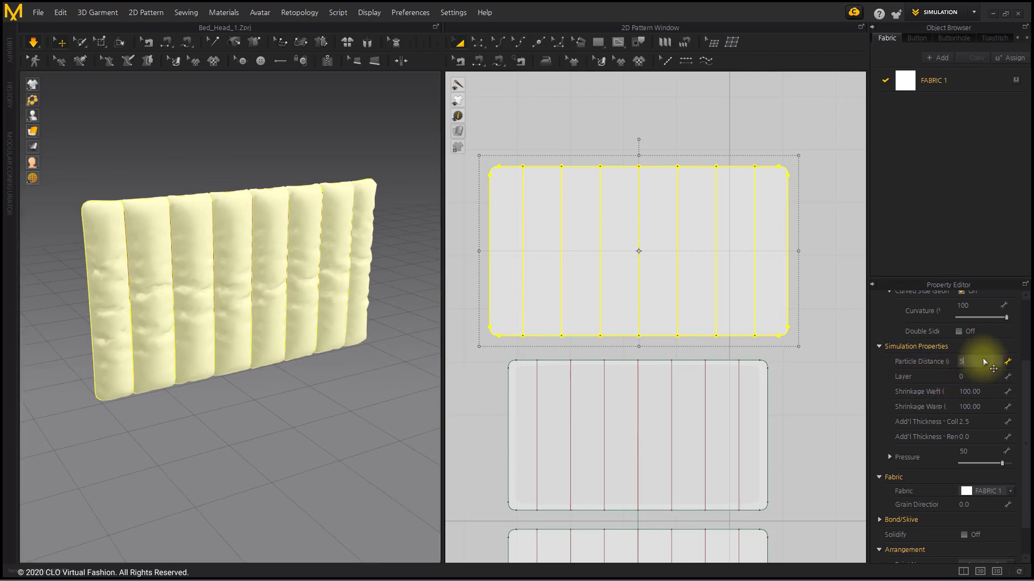
key("Return")
left_click(34, 42)
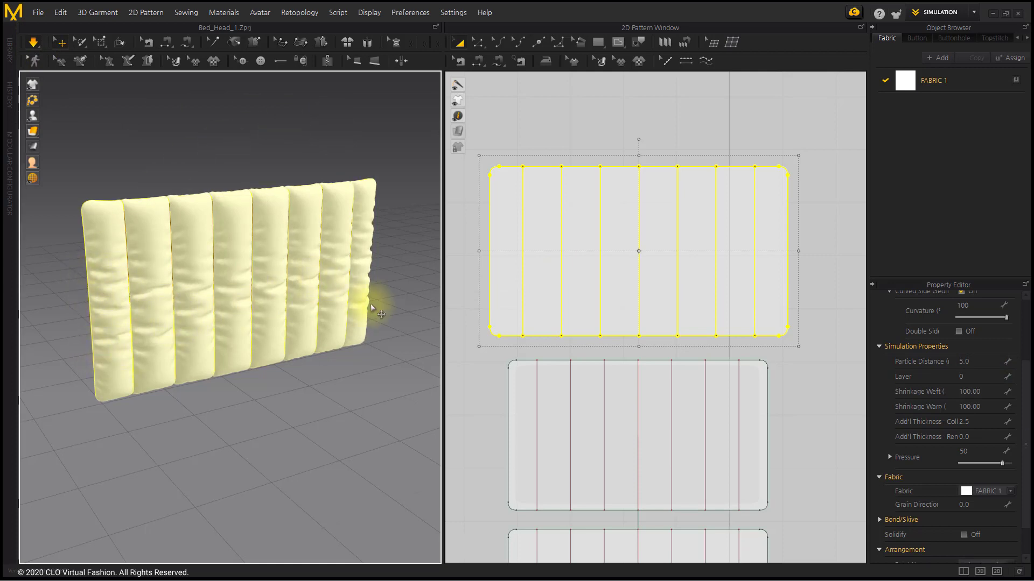
mouse_move(370, 304)
right_mouse_down()
mouse_move(242, 287)
mouse_move(358, 295)
right_mouse_up()
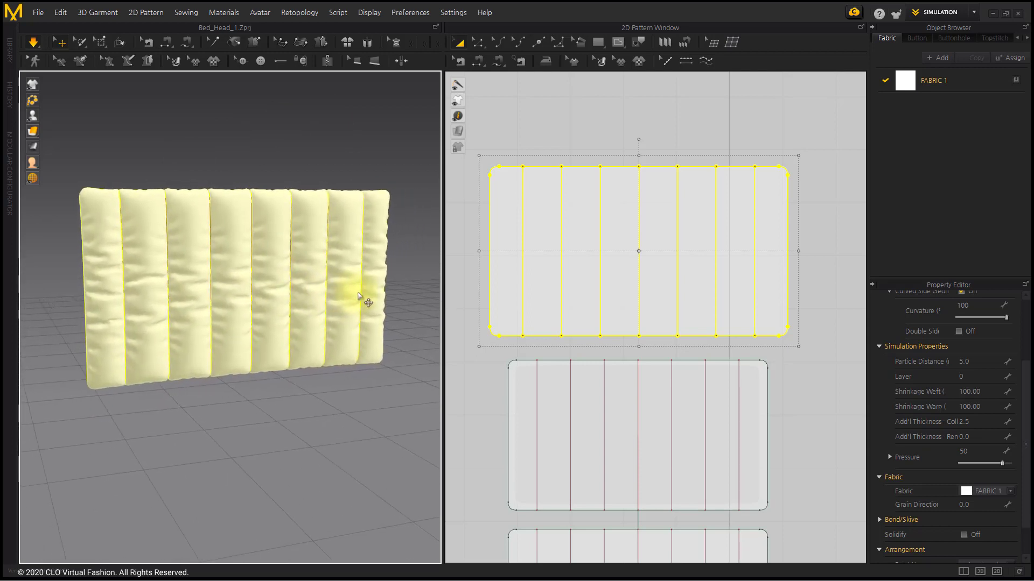
left_click(403, 299)
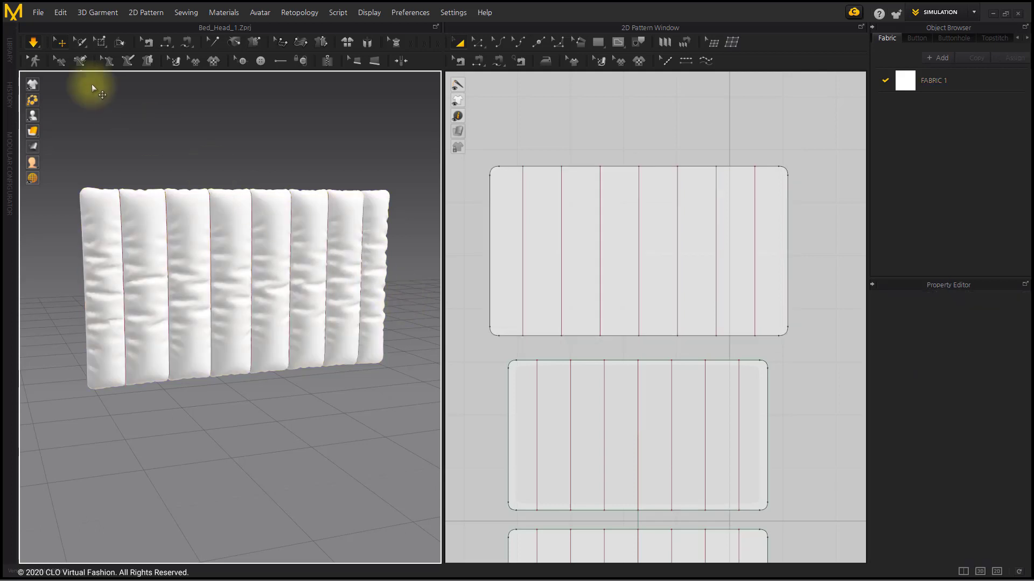
Step: Stop the simulation and select the quilted cloned layer in a front view of the headboard
left_click(33, 42)
right_click_drag(267, 344, 263, 341)
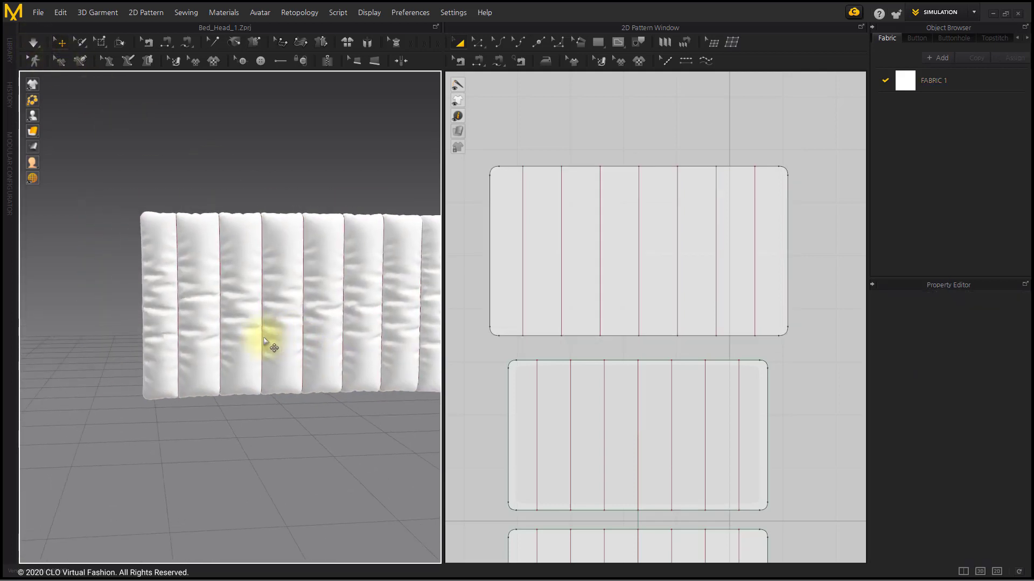
left_click(316, 321)
middle_click_drag(318, 323, 286, 331)
mouse_move(287, 331)
right_mouse_down()
mouse_move(292, 317)
mouse_move(299, 323)
right_mouse_up()
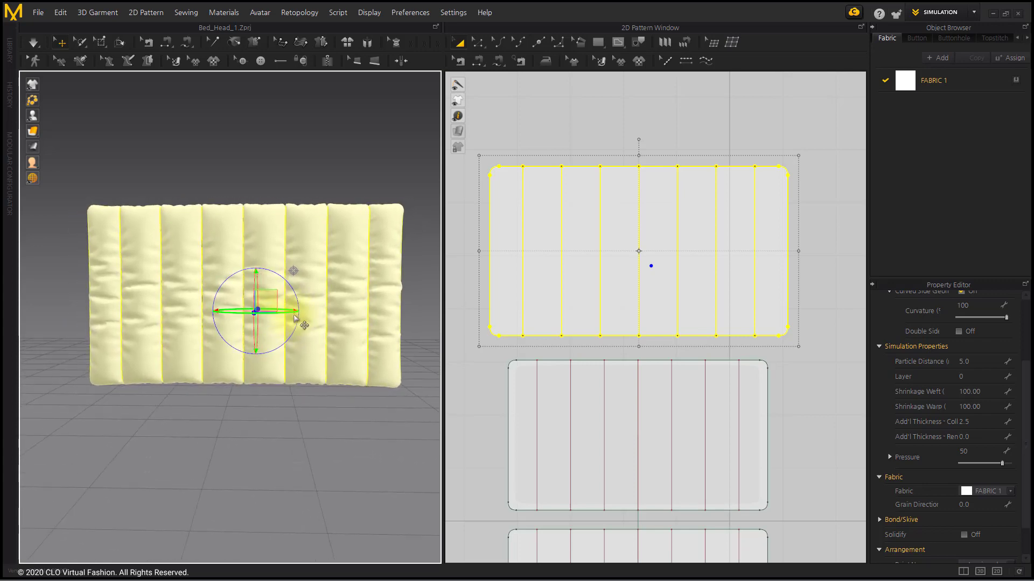